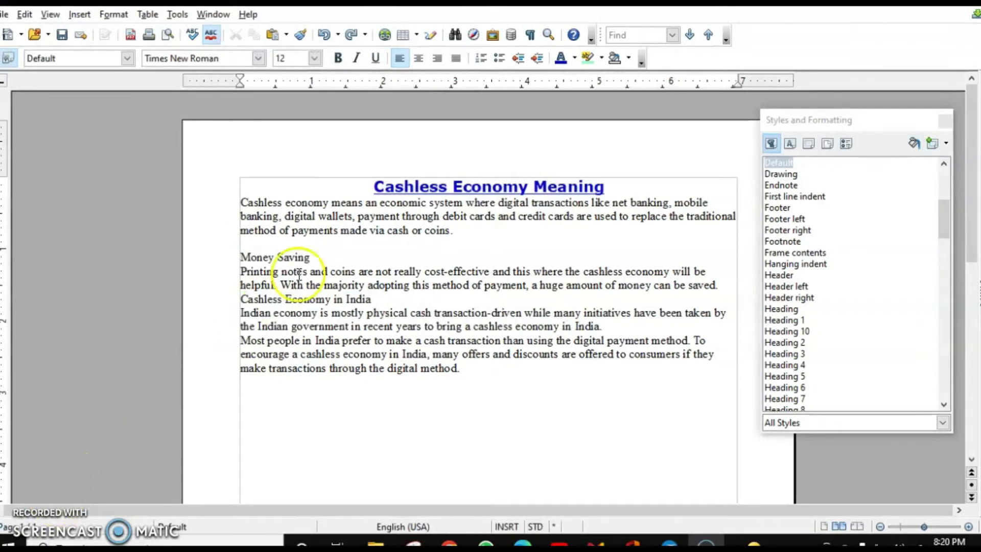
Paint My style2 onto the Money Saving and Cashless Economy in India headings with Fill Format Mode.
{"action": "left_click", "coordinate": [394, 186]}
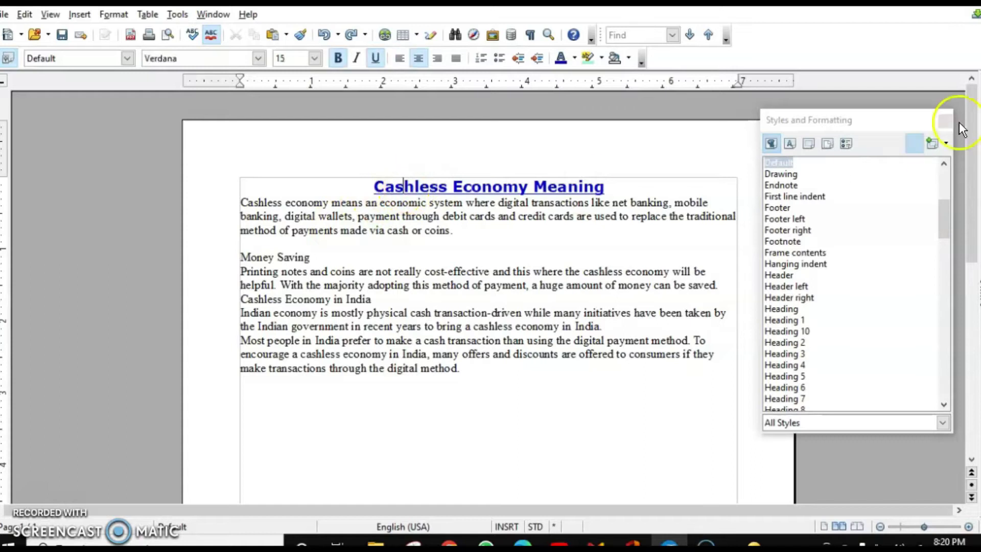
{"action": "left_click", "coordinate": [914, 143]}
{"action": "left_click_drag", "start_coordinate": [313, 257], "coordinate": [203, 250]}
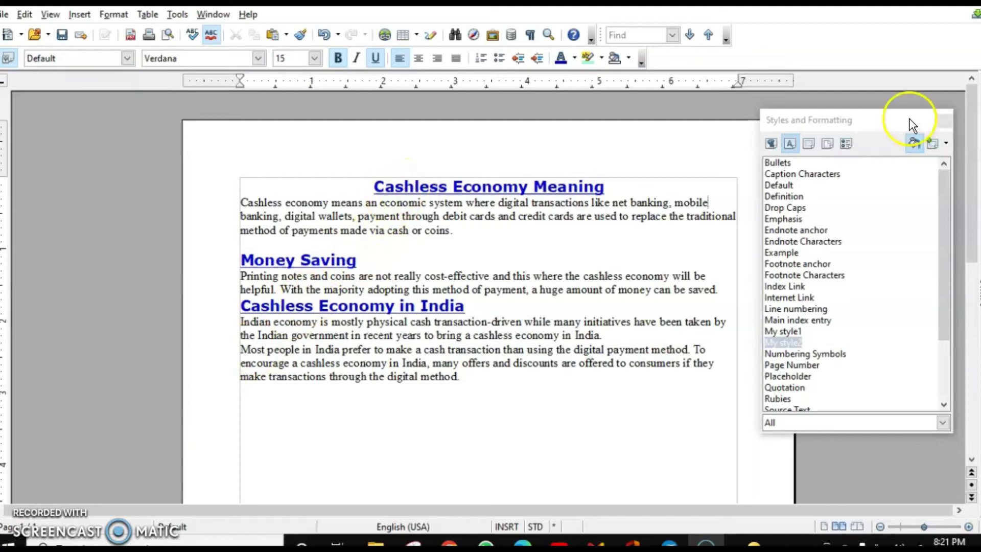
{"action": "left_click", "coordinate": [913, 144]}
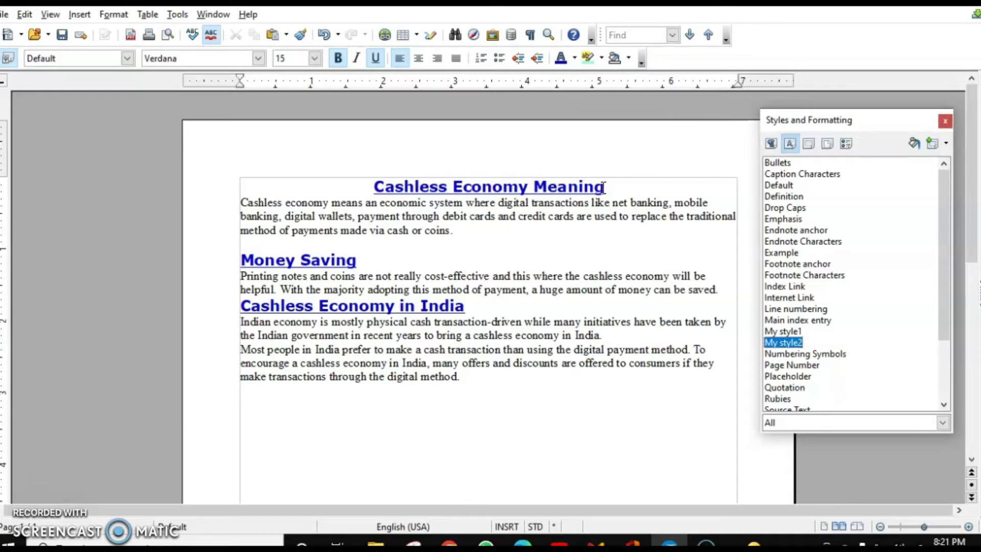
Select the Cashless Economy Meaning title and recolour it red from the Font Color palette.
{"action": "left_click_drag", "start_coordinate": [603, 187], "coordinate": [371, 189]}
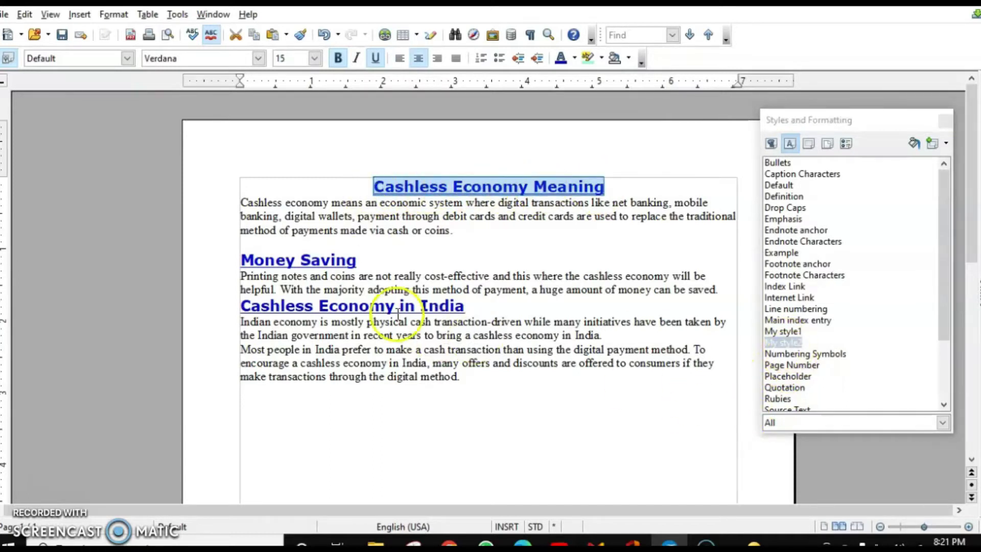
{"action": "left_click", "coordinate": [310, 265]}
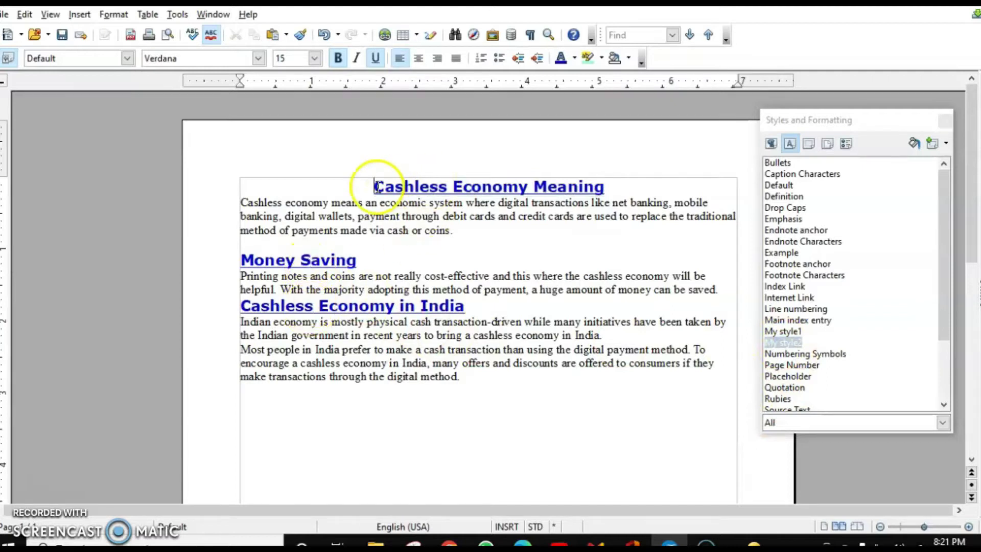
{"action": "left_click_drag", "start_coordinate": [374, 187], "coordinate": [598, 186]}
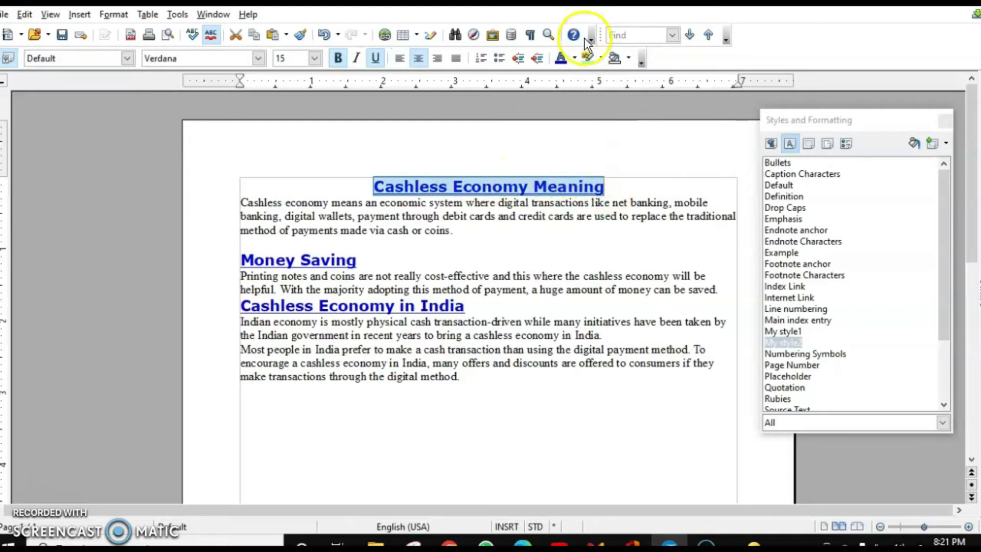
{"action": "left_click", "coordinate": [574, 57]}
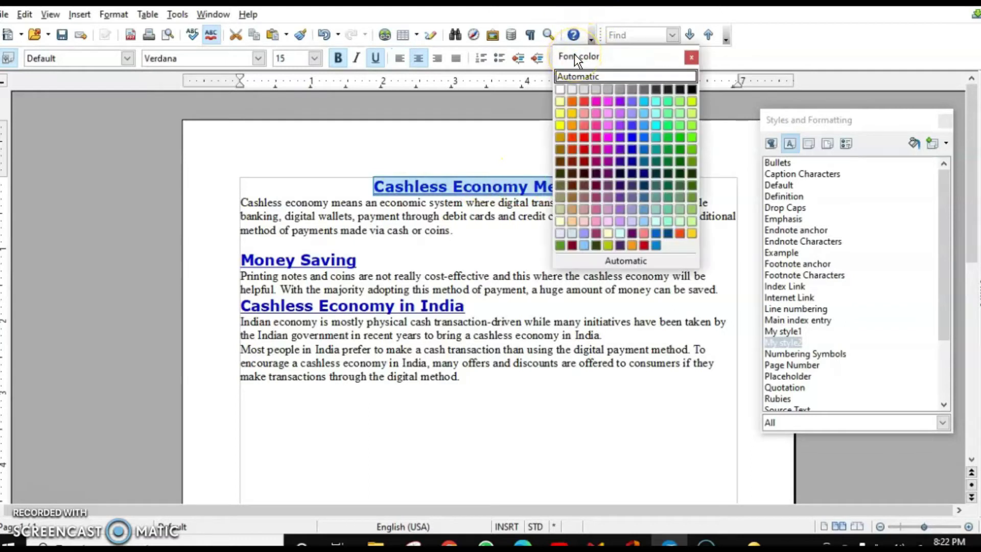
{"action": "left_click", "coordinate": [619, 174]}
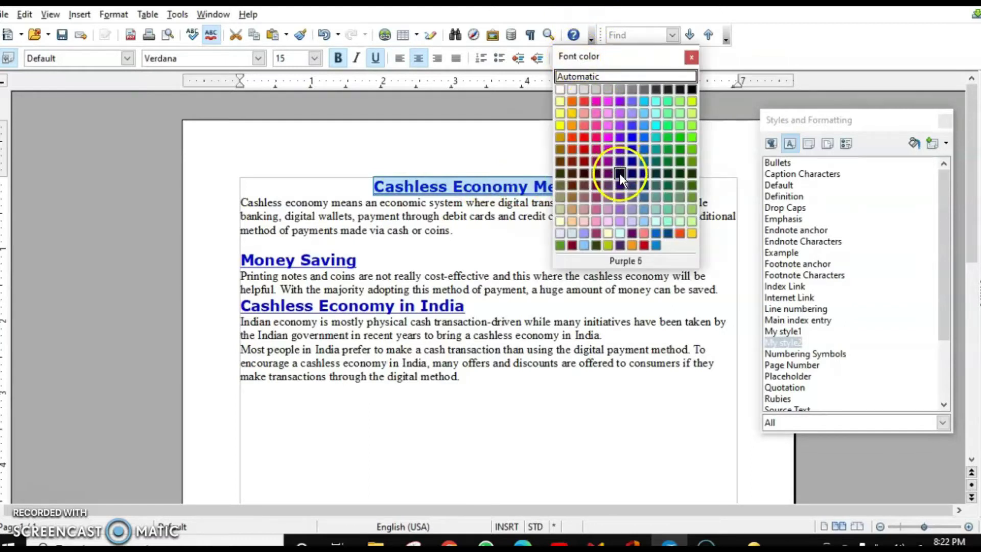
{"action": "left_click", "coordinate": [679, 232]}
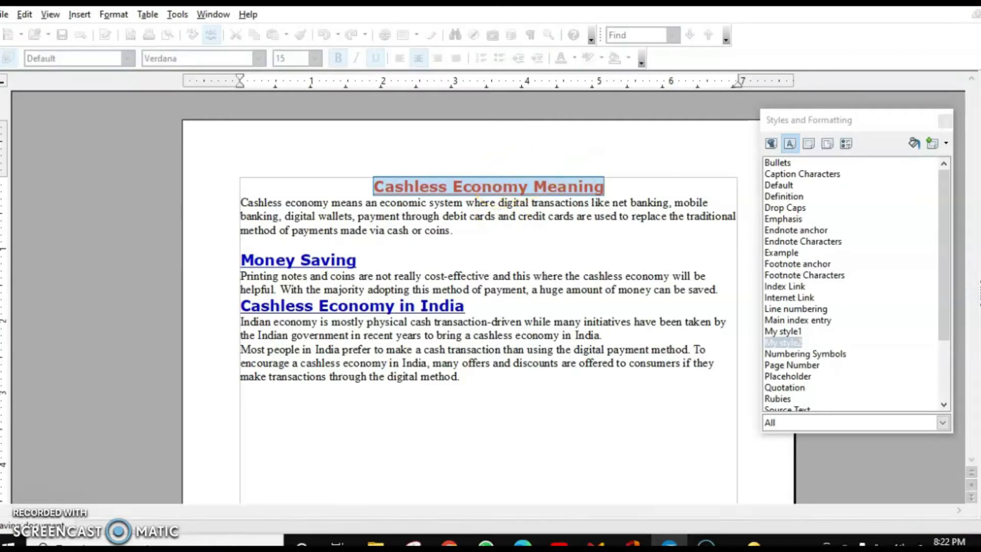
Update My style2 from the red title so both subheadings turn red as well.
{"action": "left_click", "coordinate": [944, 145]}
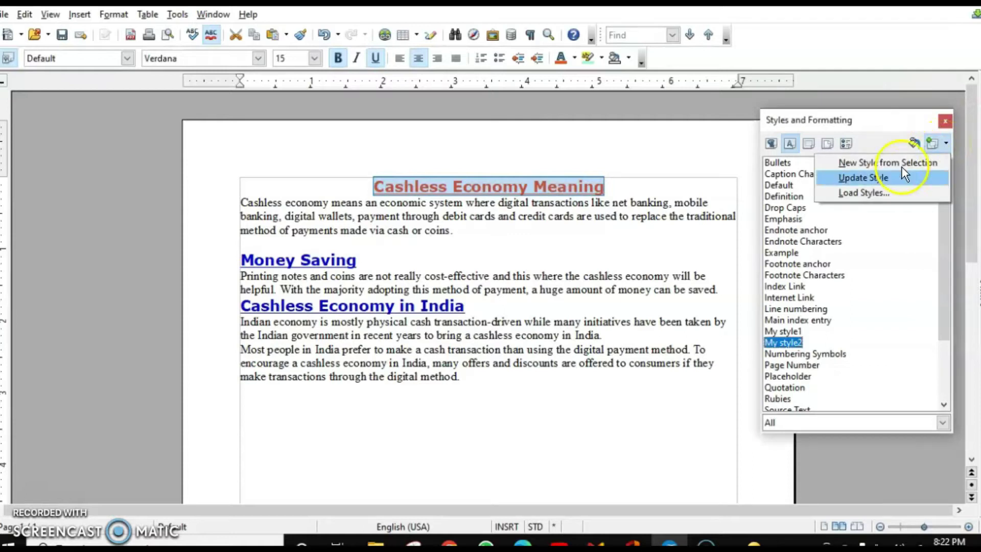
{"action": "left_click", "coordinate": [882, 178]}
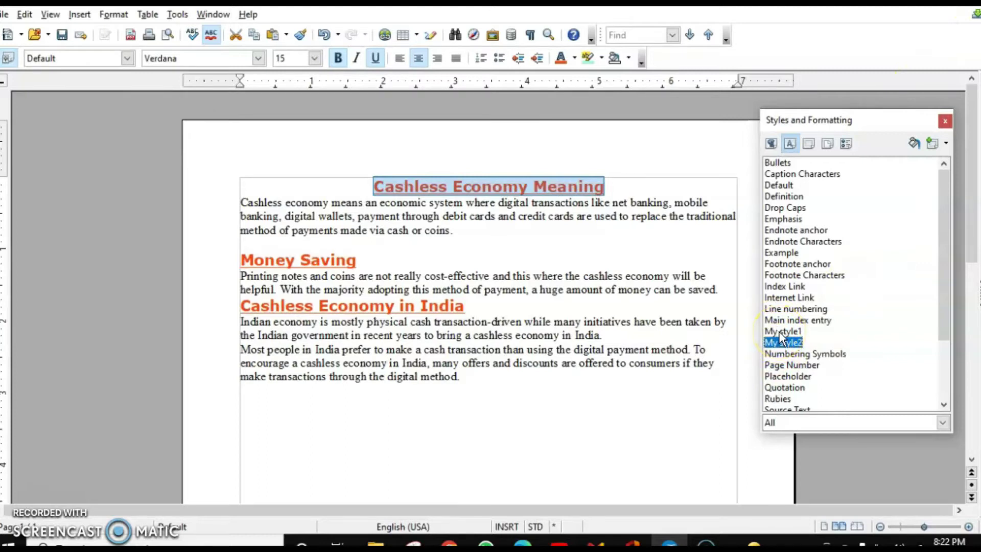
{"action": "left_click", "coordinate": [767, 342]}
Create a new blank text document from File > New > Text Document.
{"action": "left_click", "coordinate": [8, 15]}
{"action": "mouse_move", "coordinate": [25, 36]}
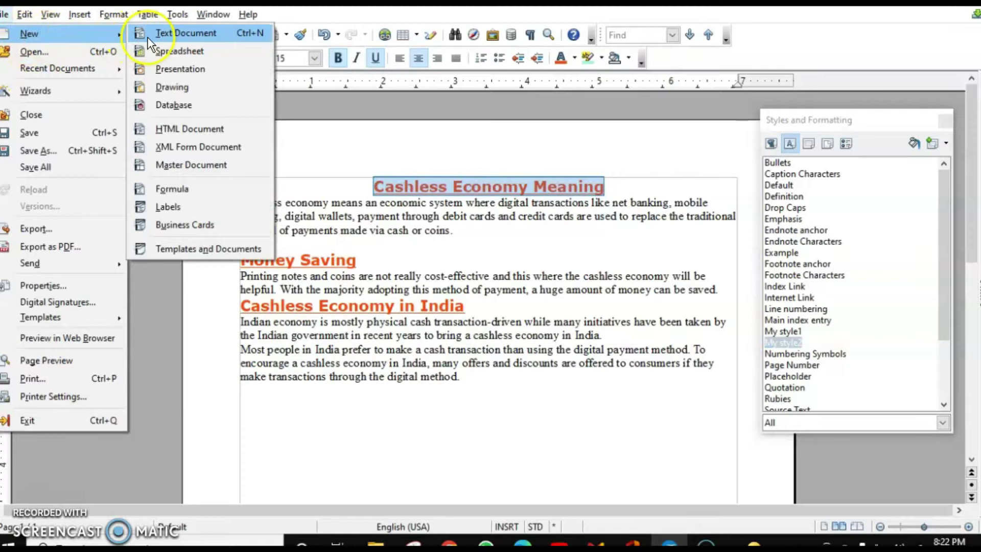
{"action": "left_click", "coordinate": [206, 33]}
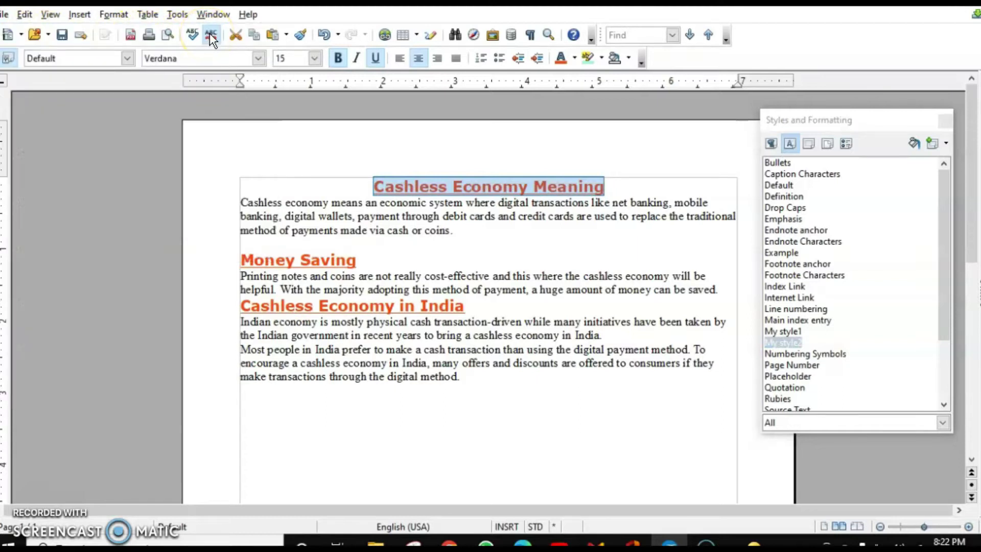
{"action": "left_click", "coordinate": [718, 217]}
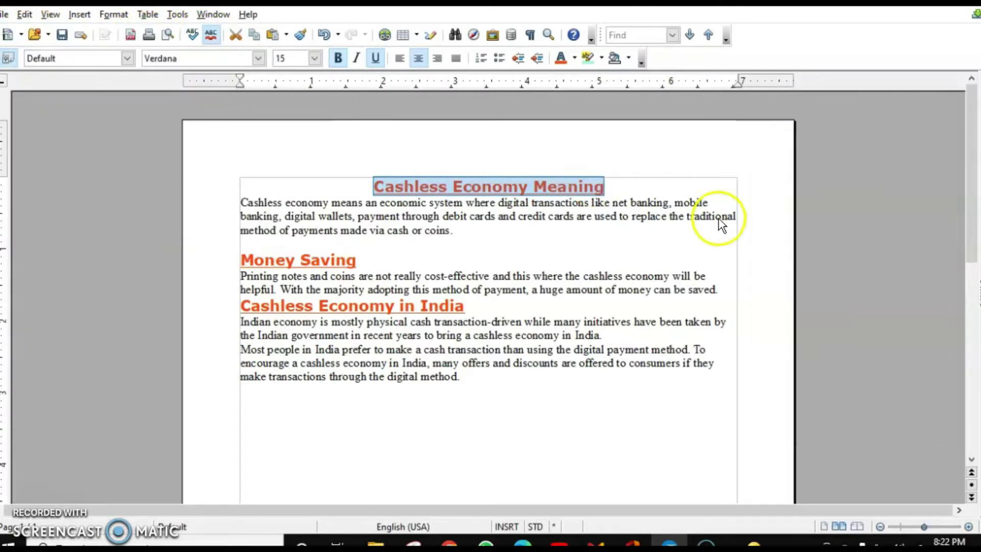
Browse the new document's built-in paragraph and character style lists.
{"action": "left_click", "coordinate": [793, 142]}
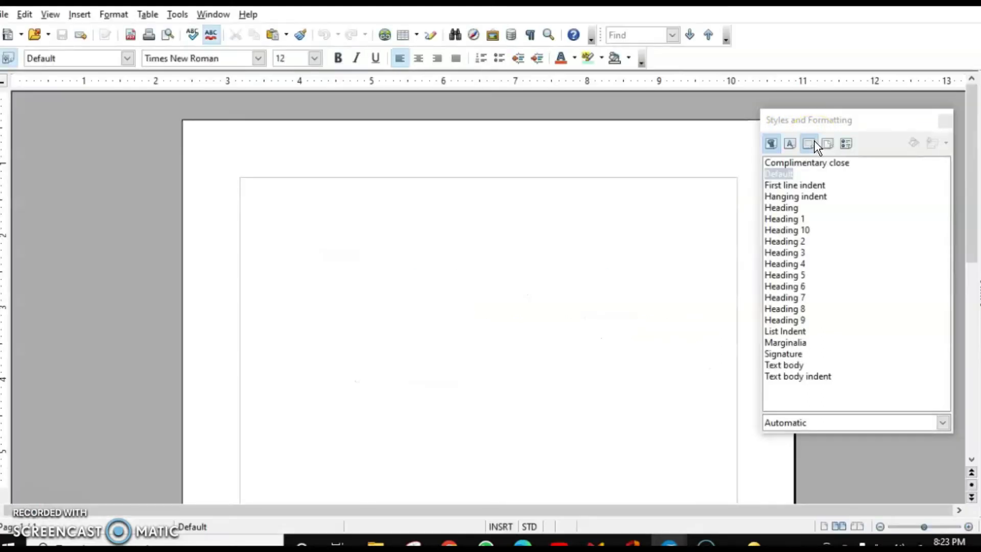
{"action": "left_click", "coordinate": [817, 151]}
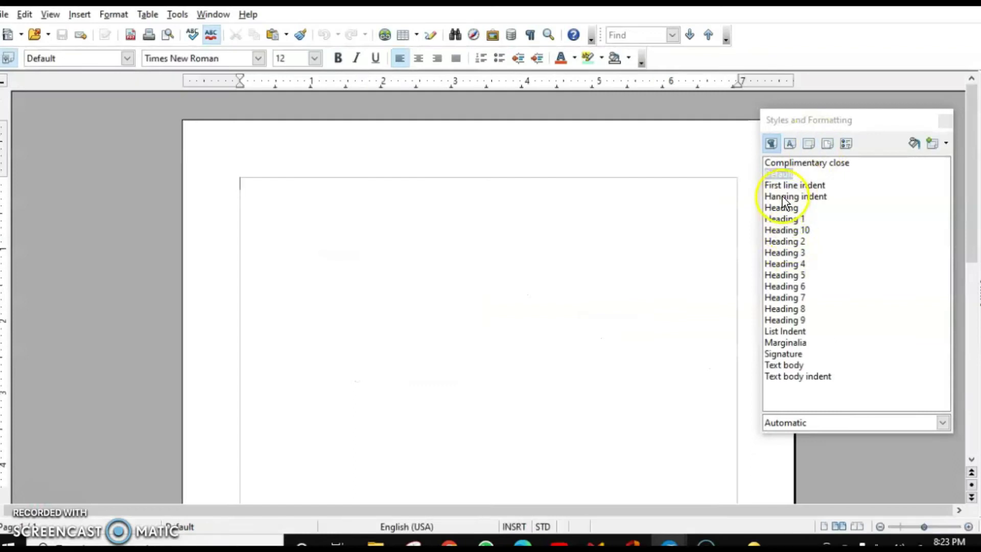
{"action": "left_click", "coordinate": [771, 143]}
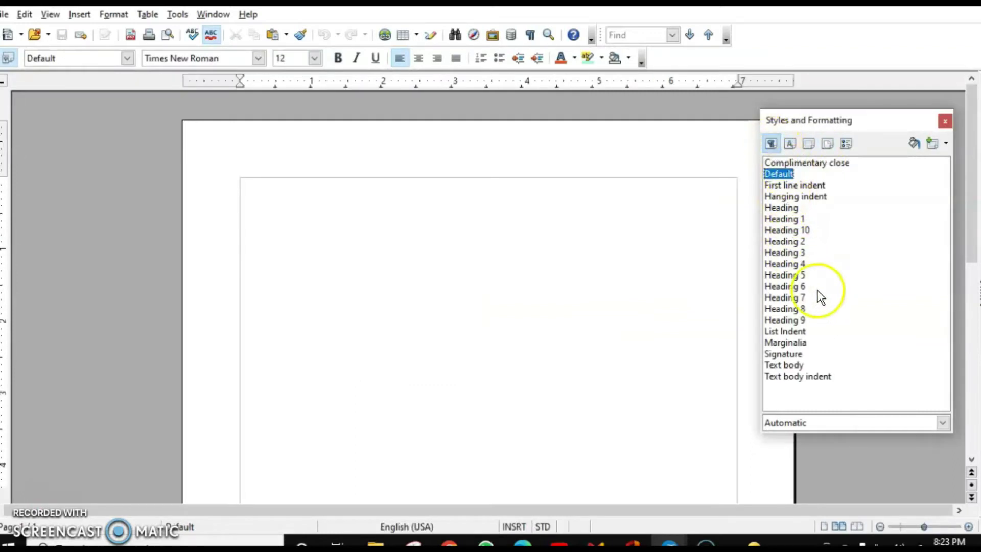
{"action": "left_click", "coordinate": [789, 144]}
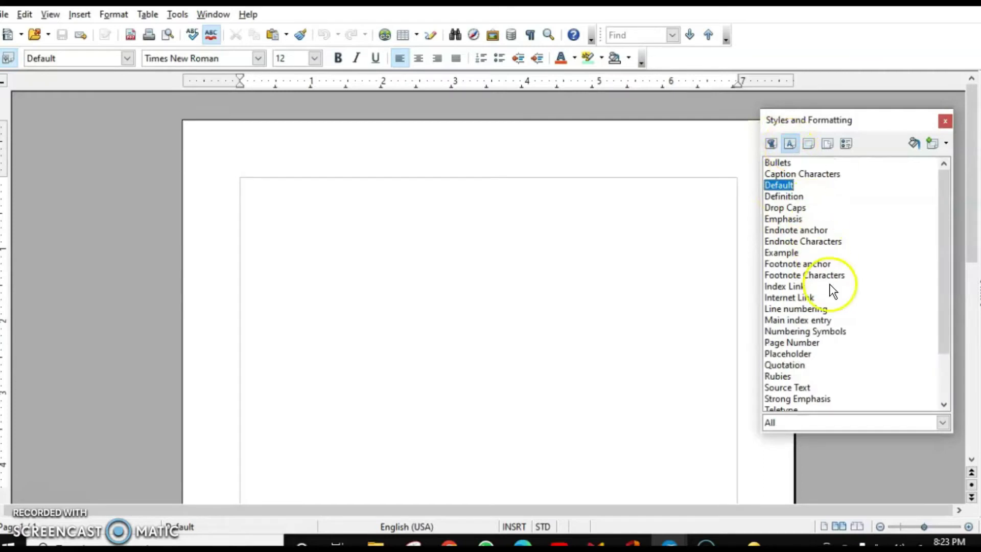
{"action": "scroll", "coordinate": [832, 317], "scroll_direction": "down", "scroll_amount": 2}
{"action": "scroll", "coordinate": [833, 330], "scroll_direction": "up", "scroll_amount": 2}
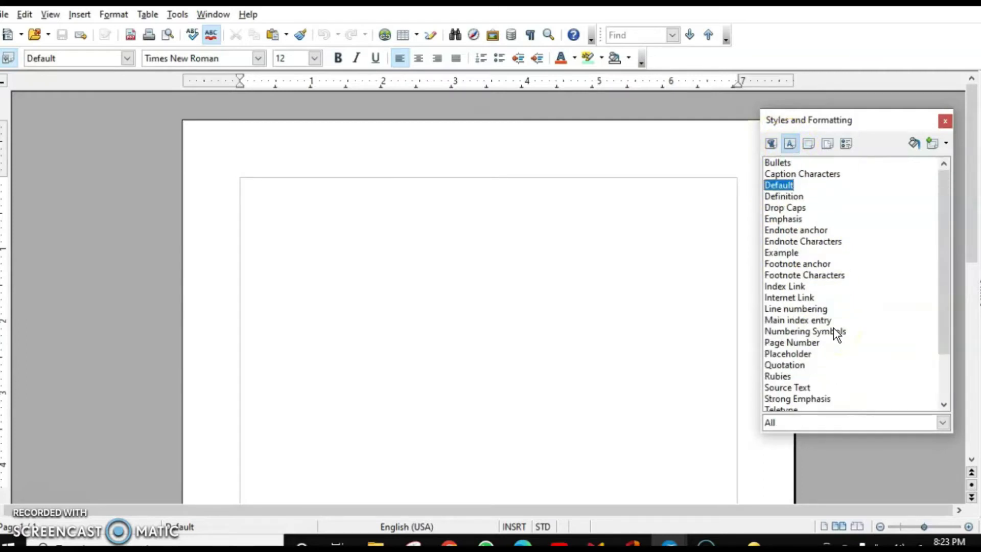
{"action": "left_click", "coordinate": [604, 230]}
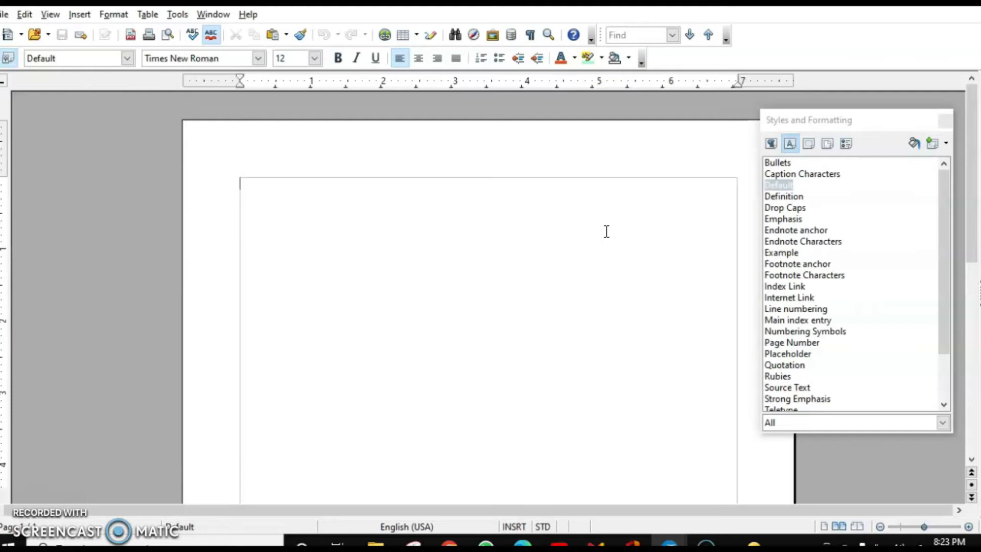
{"action": "left_click", "coordinate": [947, 143]}
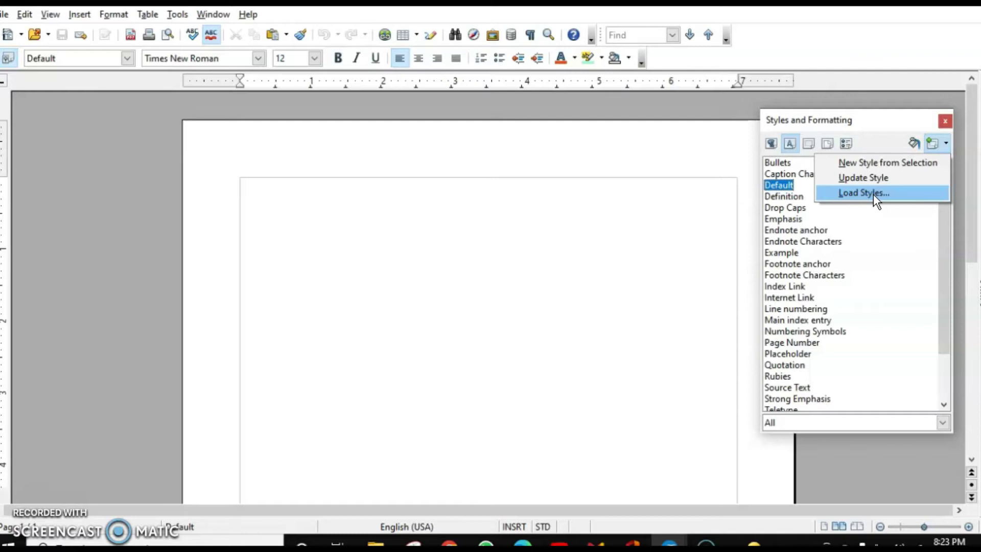
Paste the Cashless Economy text into the new document and browse its paragraph styles.
{"action": "key", "text": "ctrl+v"}
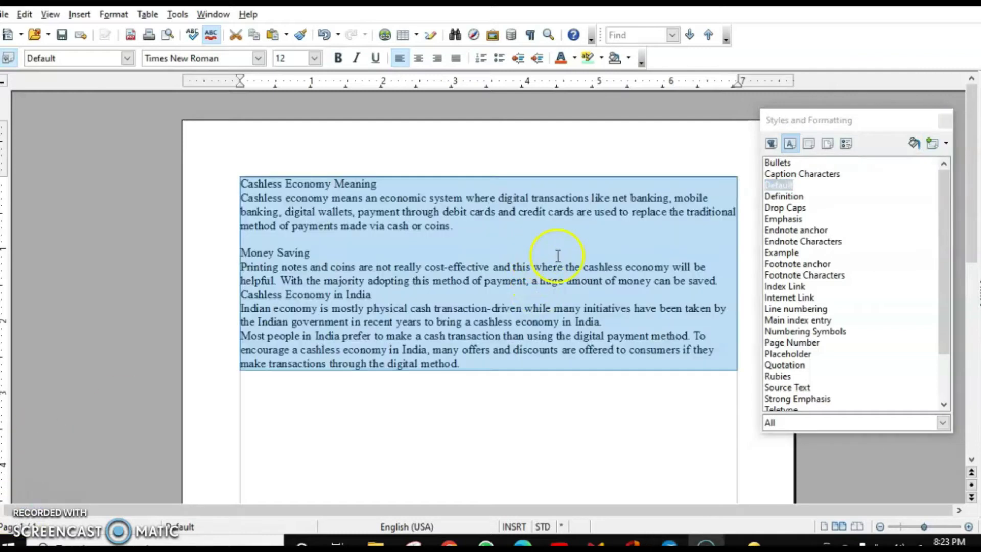
{"action": "left_click", "coordinate": [562, 266]}
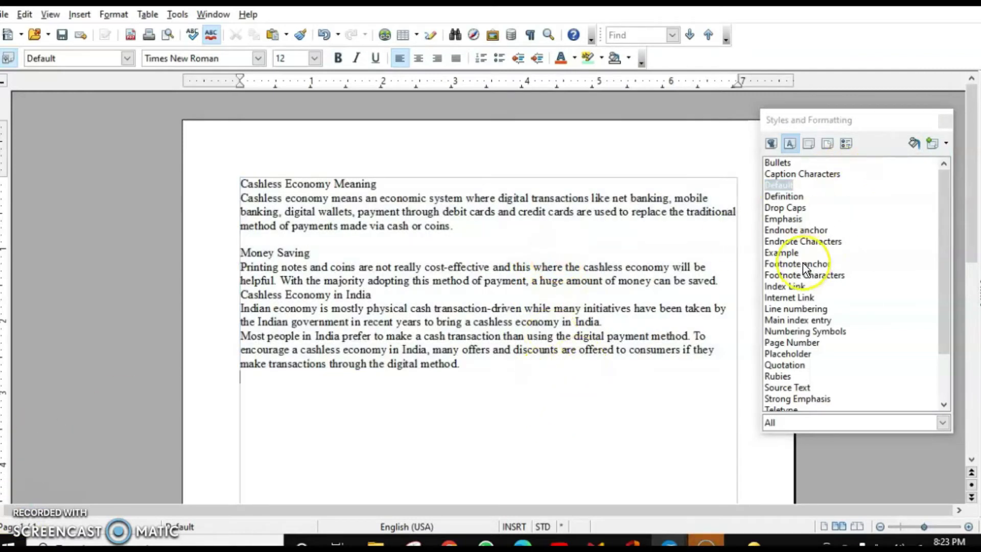
{"action": "scroll", "coordinate": [802, 262], "scroll_direction": "down", "scroll_amount": 2}
{"action": "scroll", "coordinate": [802, 262], "scroll_direction": "up", "scroll_amount": 2}
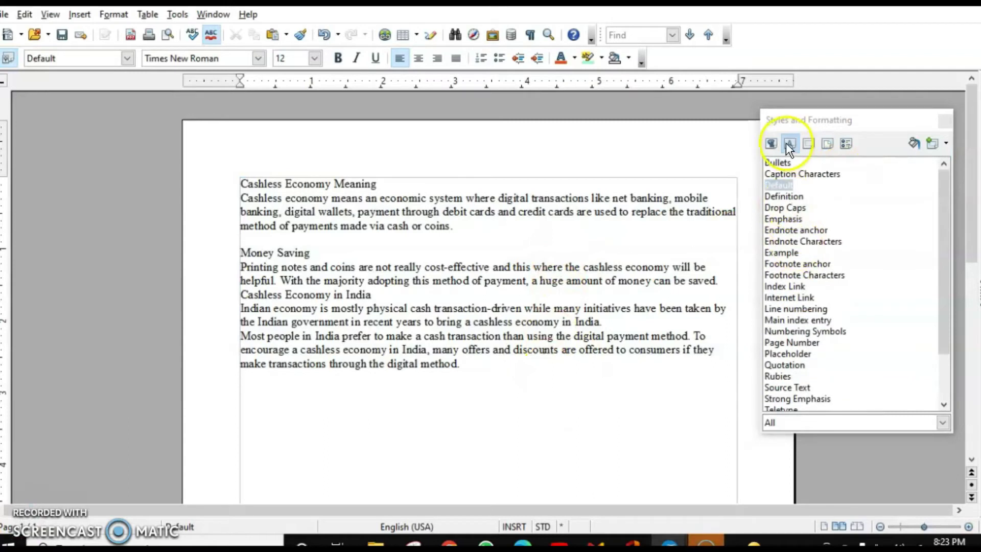
{"action": "scroll", "coordinate": [822, 286], "scroll_direction": "down", "scroll_amount": 2}
{"action": "scroll", "coordinate": [822, 285], "scroll_direction": "up", "scroll_amount": 2}
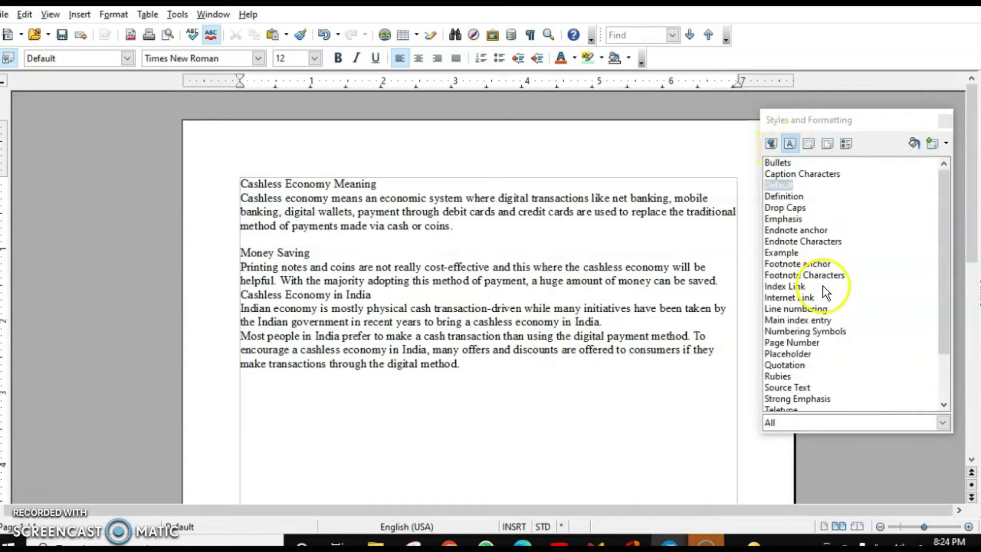
{"action": "left_click", "coordinate": [771, 144]}
{"action": "scroll", "coordinate": [837, 295], "scroll_direction": "down", "scroll_amount": 5}
{"action": "scroll", "coordinate": [834, 289], "scroll_direction": "down", "scroll_amount": 20}
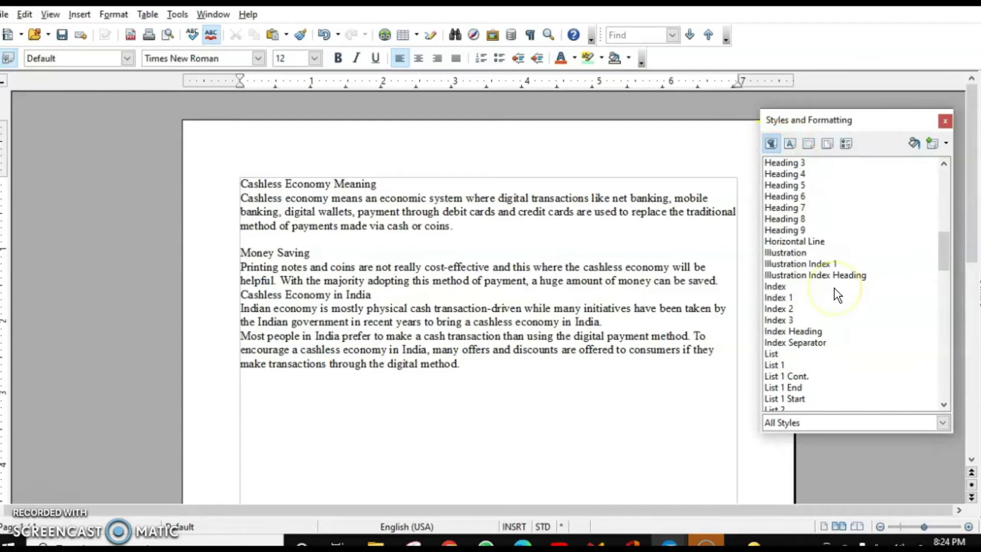
{"action": "scroll", "coordinate": [832, 288], "scroll_direction": "up", "scroll_amount": 10}
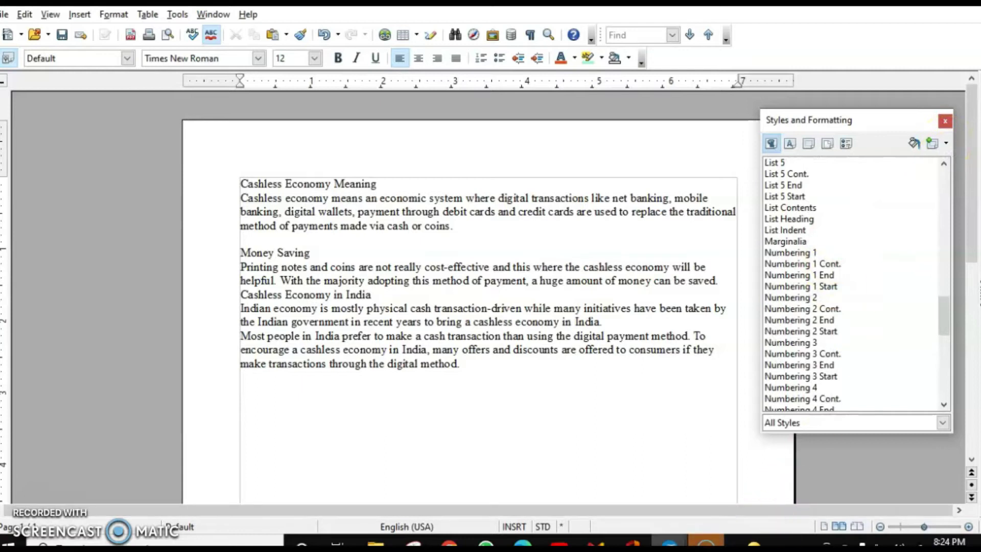
Switch to the formatted Untitled 2 document and select all its text.
{"action": "mouse_move", "coordinate": [664, 525]}
{"action": "left_click", "coordinate": [745, 484]}
{"action": "mouse_move", "coordinate": [669, 542]}
{"action": "left_click", "coordinate": [579, 490]}
{"action": "key", "text": "ctrl+a"}
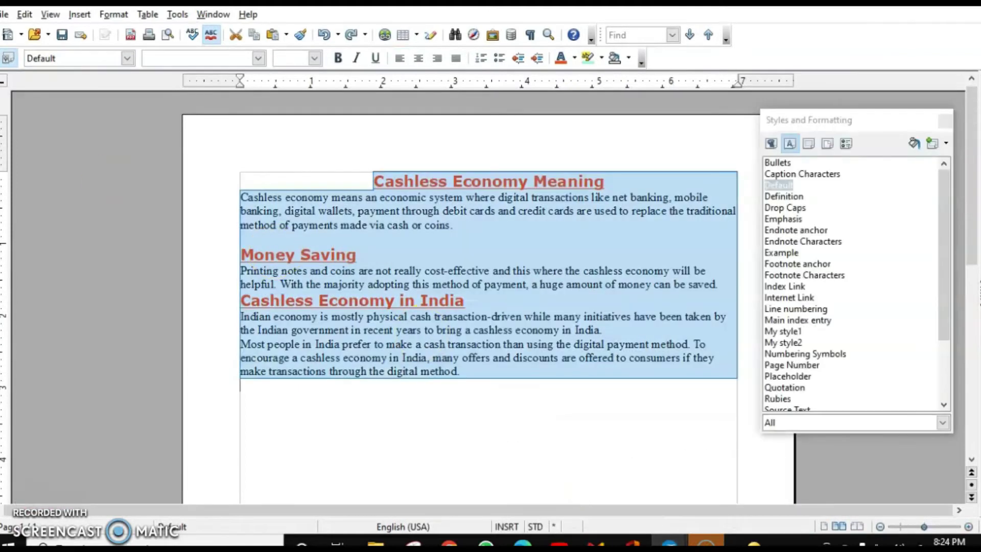
{"action": "left_click", "coordinate": [6, 14]}
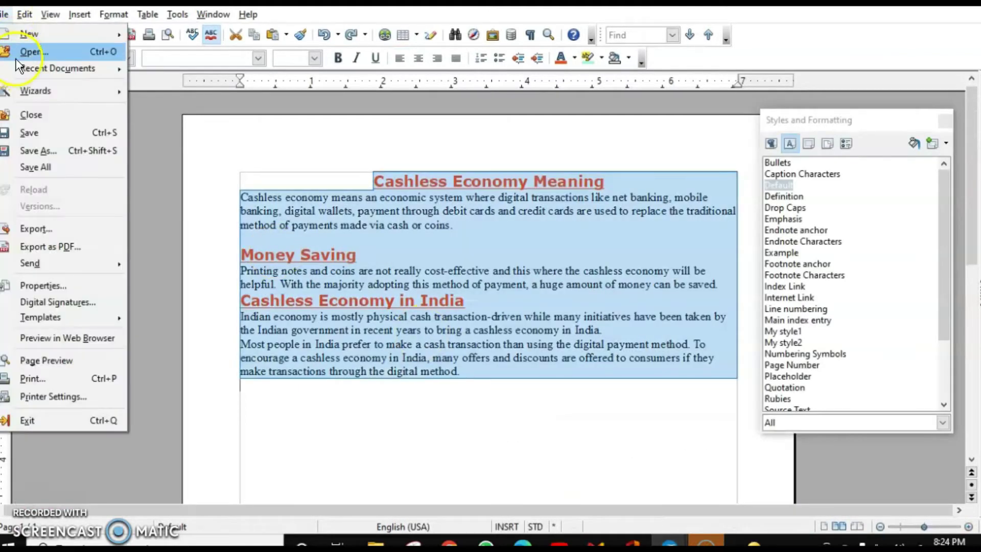
Save the red-headed document as 'styletransfer' in F:\X using Save As.
{"action": "left_click", "coordinate": [39, 152]}
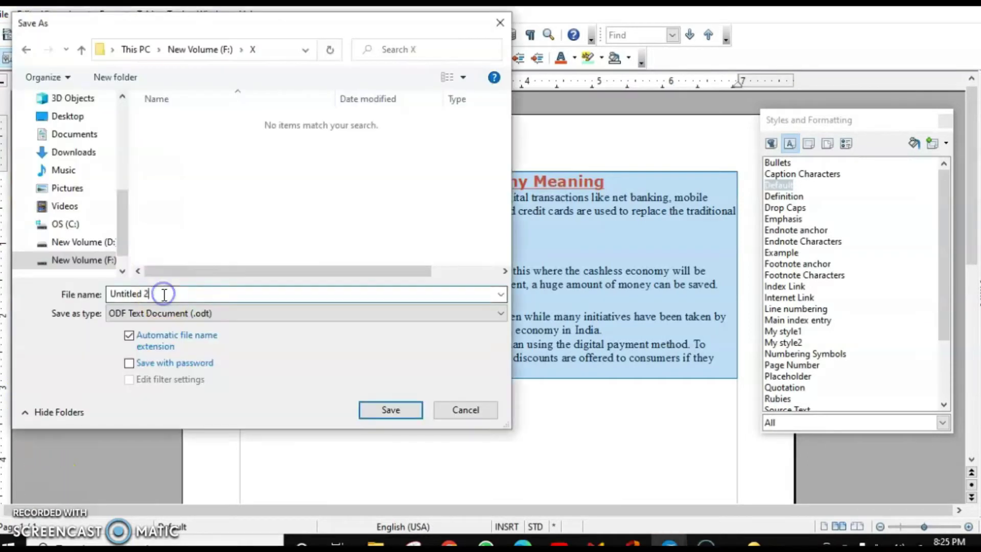
{"action": "left_click_drag", "start_coordinate": [154, 294], "coordinate": [91, 300]}
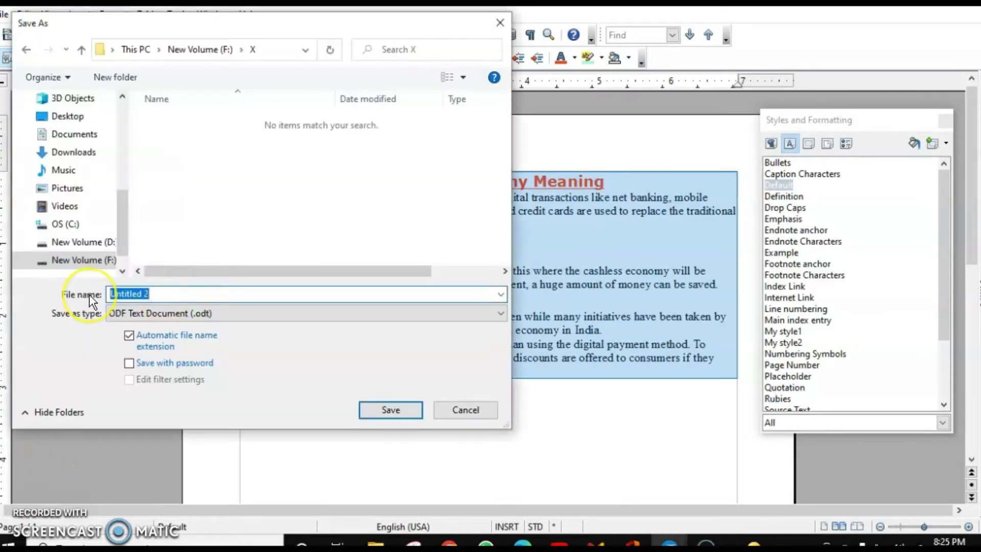
{"action": "type", "text": "sty"}
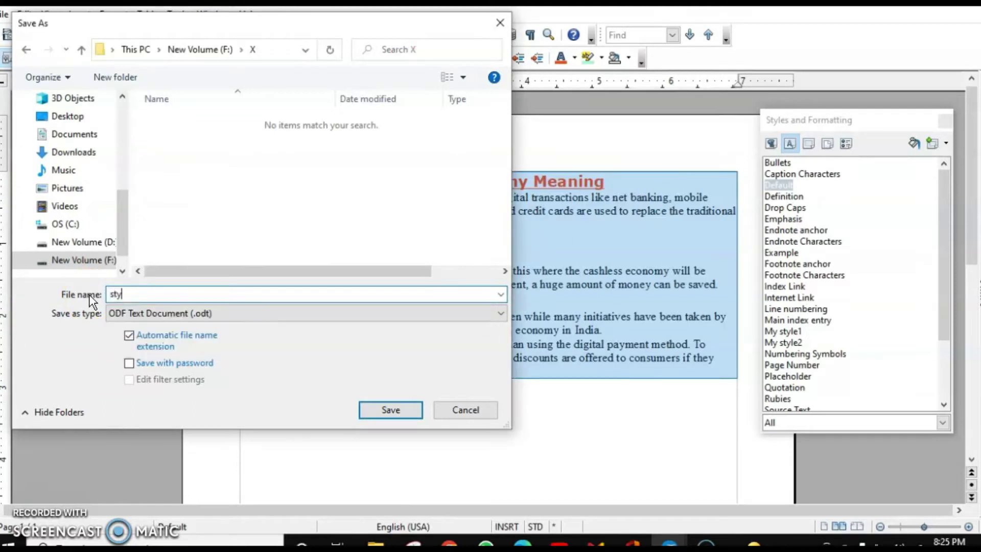
{"action": "type", "text": "le u"}
{"action": "key", "text": "BackSpace"}
{"action": "type", "text": "transfer"}
{"action": "left_click", "coordinate": [409, 415]}
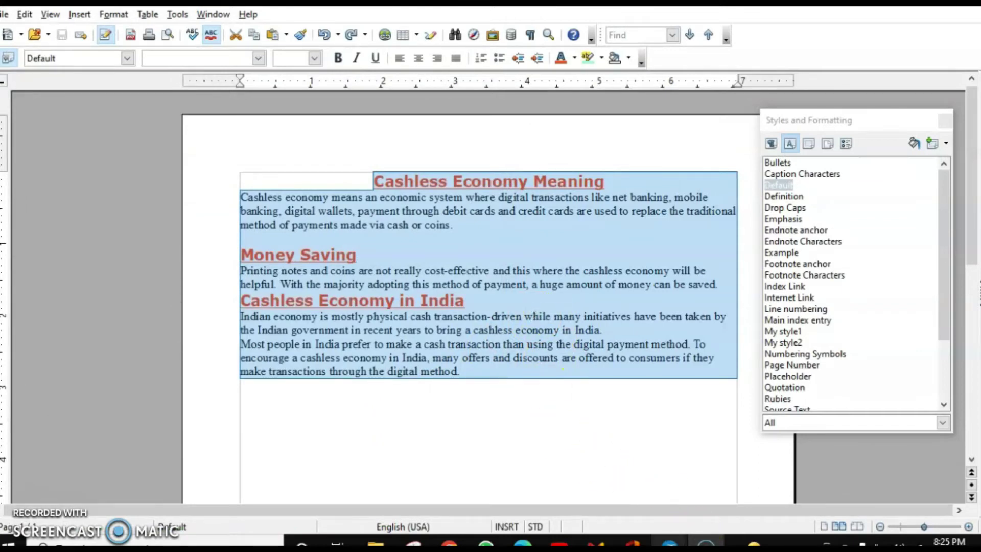
In Untitled 1, load styles from F:\X\styletransfer via Load Styles > From File.
{"action": "mouse_move", "coordinate": [670, 543]}
{"action": "left_click", "coordinate": [747, 482]}
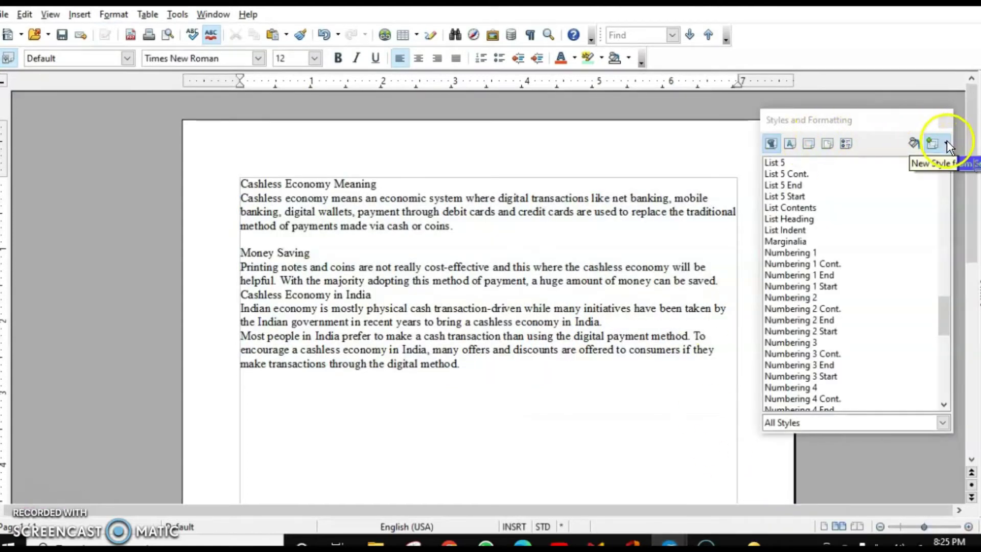
{"action": "left_click", "coordinate": [946, 142]}
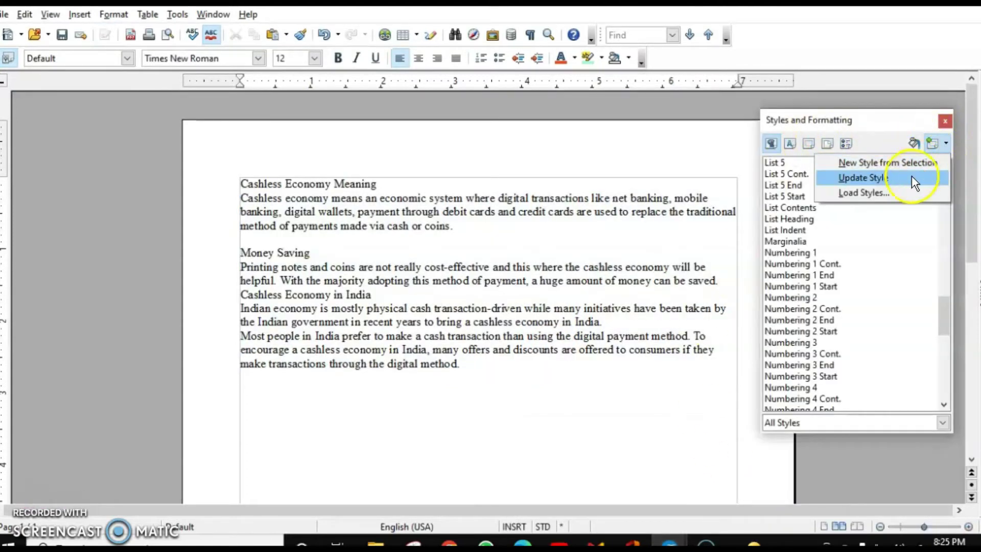
{"action": "left_click", "coordinate": [889, 195]}
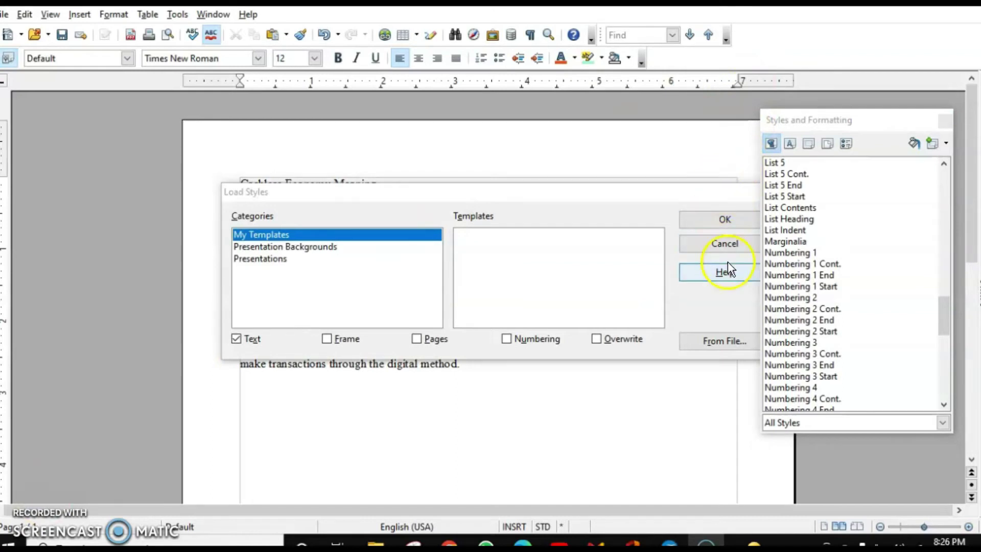
{"action": "left_click", "coordinate": [721, 343]}
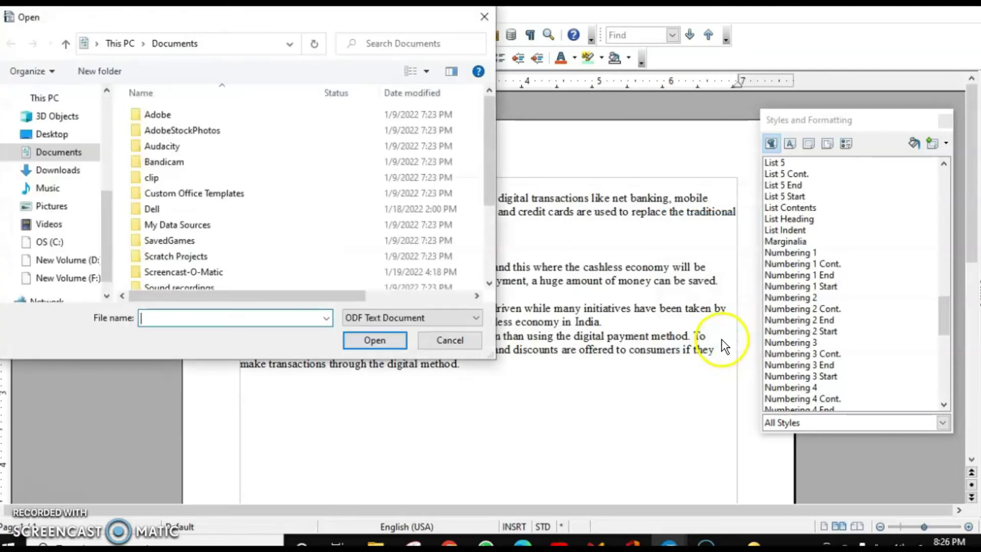
{"action": "left_click", "coordinate": [80, 280]}
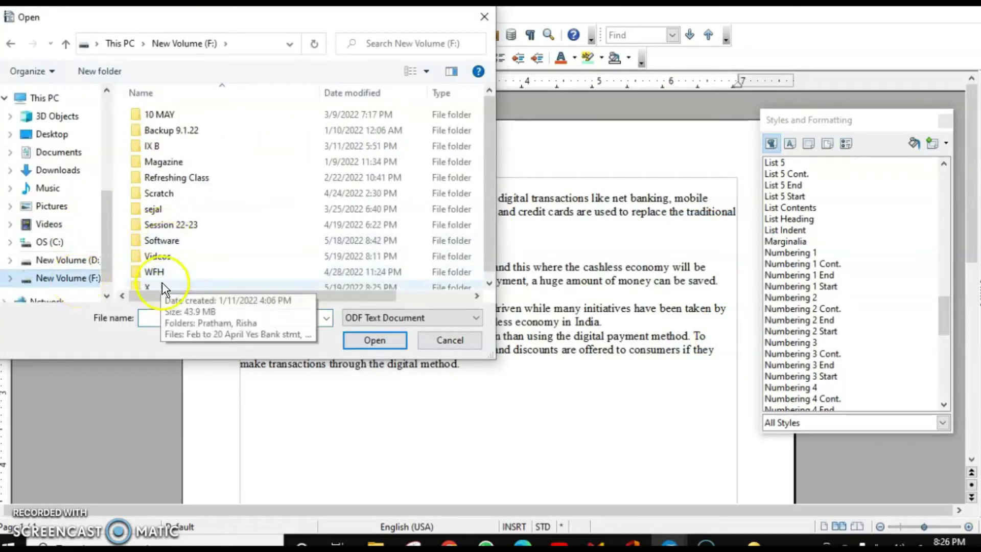
{"action": "scroll", "coordinate": [161, 282], "scroll_direction": "down", "scroll_amount": 1}
{"action": "double_click", "coordinate": [151, 281]}
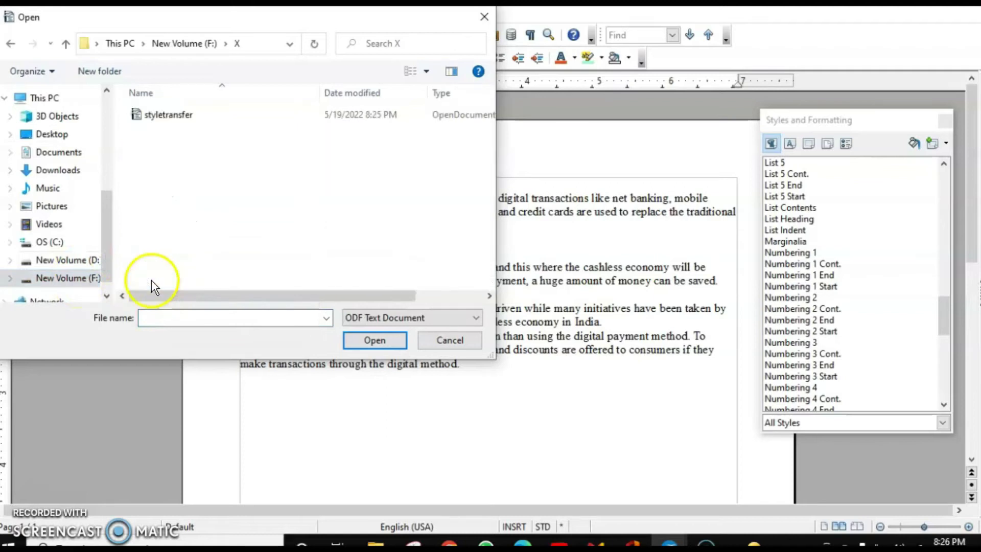
{"action": "double_click", "coordinate": [170, 117]}
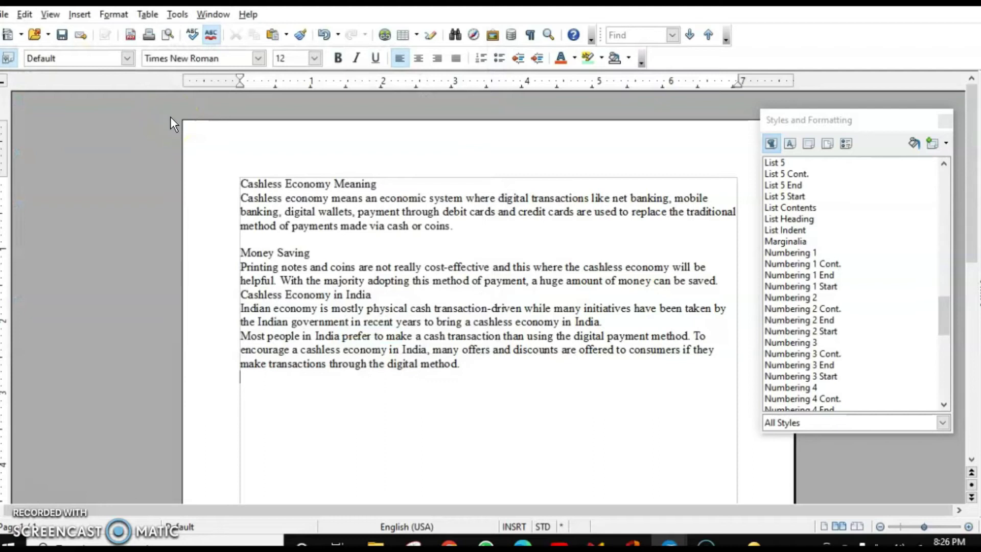
Browse the loaded paragraph styles and apply the Para1 paragraph style.
{"action": "left_click", "coordinate": [780, 180]}
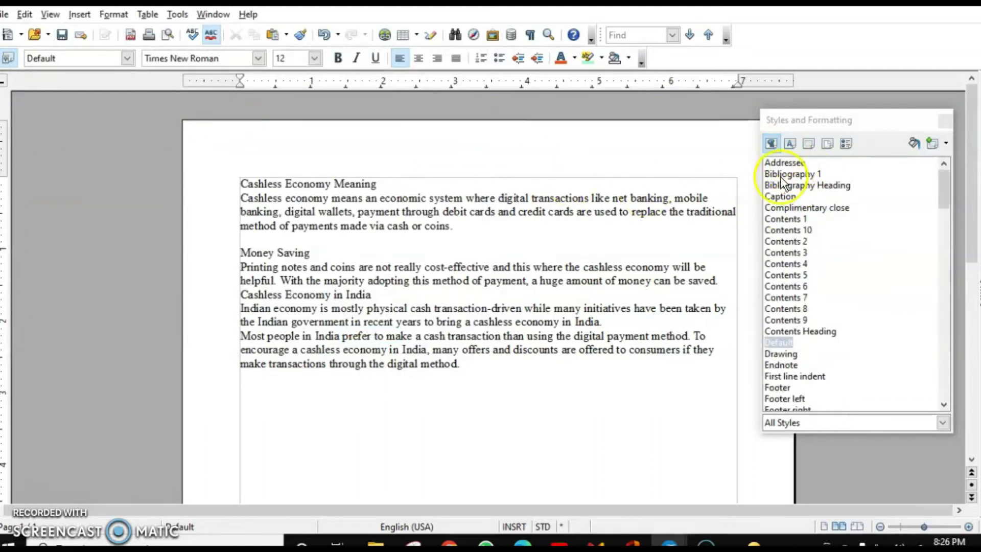
{"action": "scroll", "coordinate": [792, 343], "scroll_direction": "down", "scroll_amount": 6}
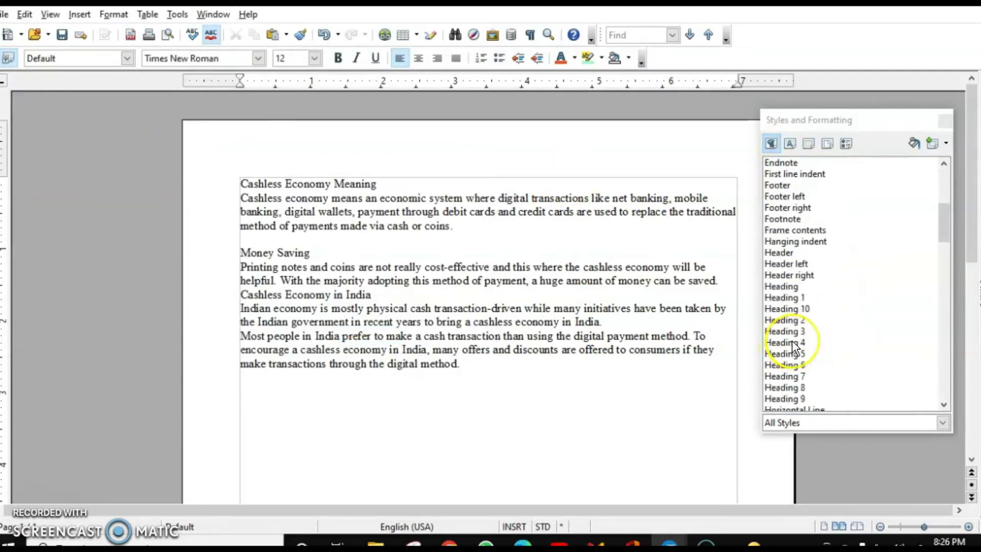
{"action": "scroll", "coordinate": [791, 341], "scroll_direction": "down", "scroll_amount": 4}
{"action": "scroll", "coordinate": [792, 341], "scroll_direction": "down", "scroll_amount": 20}
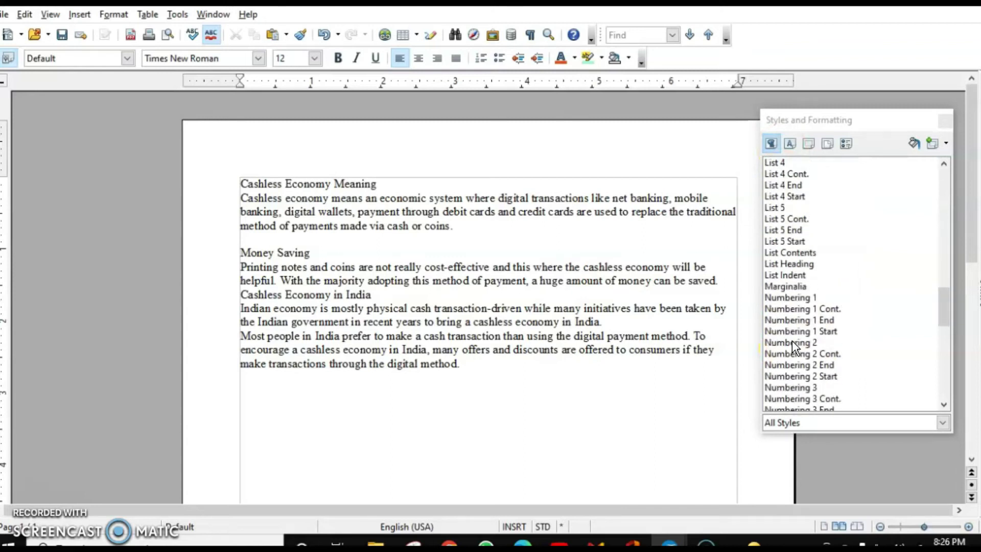
{"action": "scroll", "coordinate": [792, 340], "scroll_direction": "up", "scroll_amount": 2}
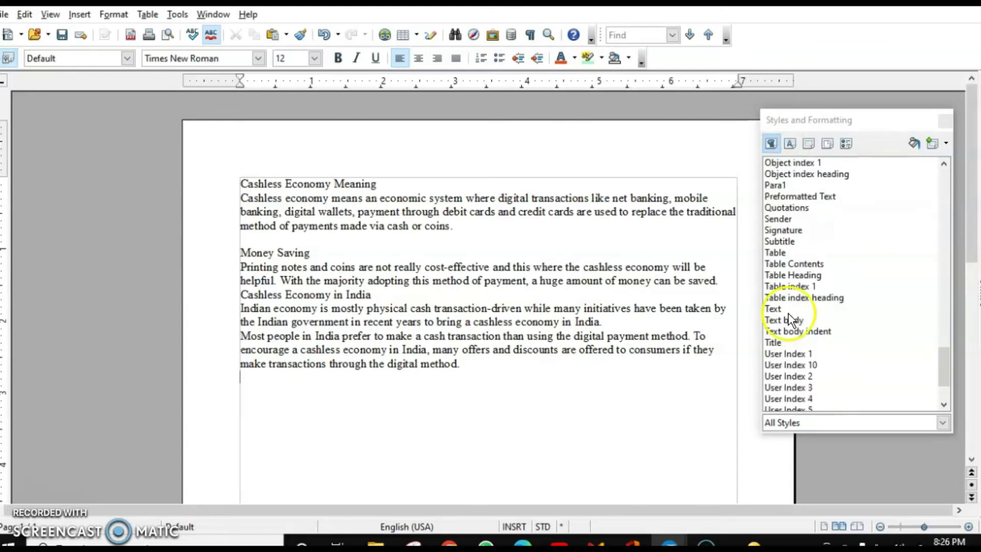
{"action": "left_click", "coordinate": [775, 189]}
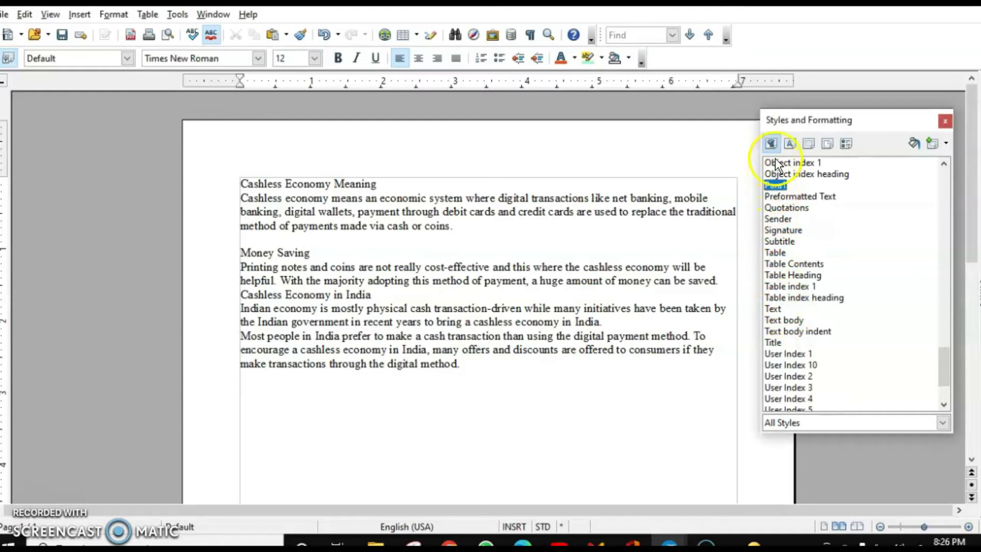
Try My style2 on the word Meaning, undo it, and select the whole heading line.
{"action": "left_click", "coordinate": [789, 145]}
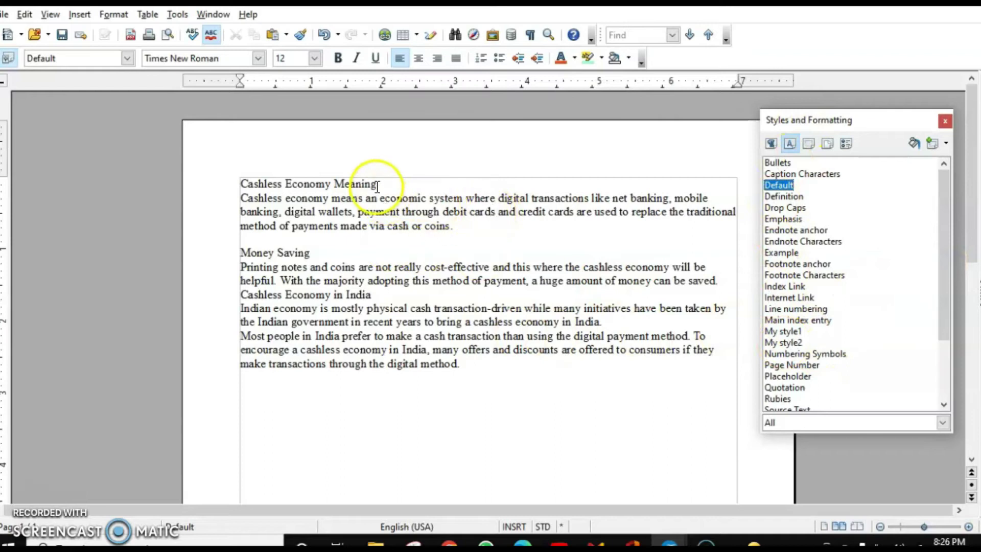
{"action": "left_click", "coordinate": [786, 342]}
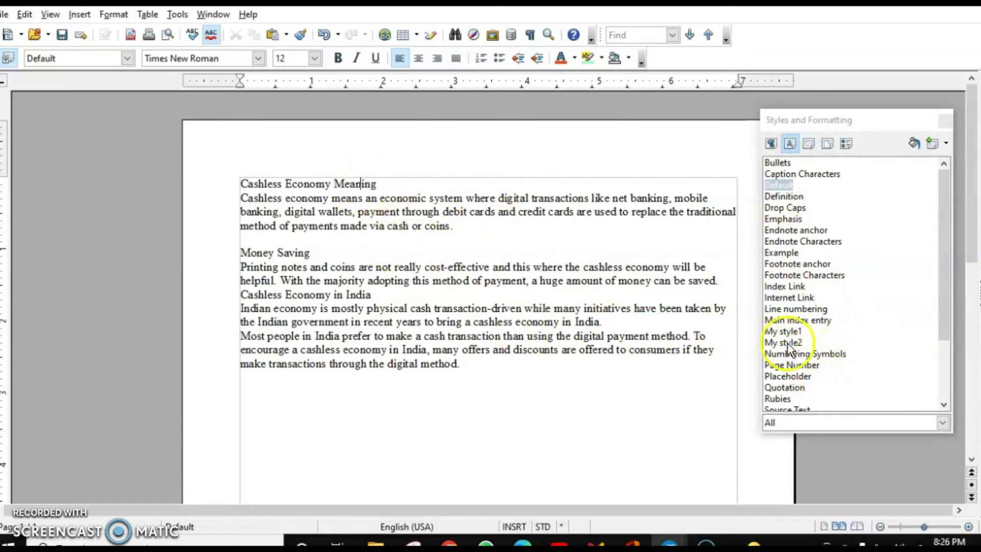
{"action": "double_click", "coordinate": [787, 342]}
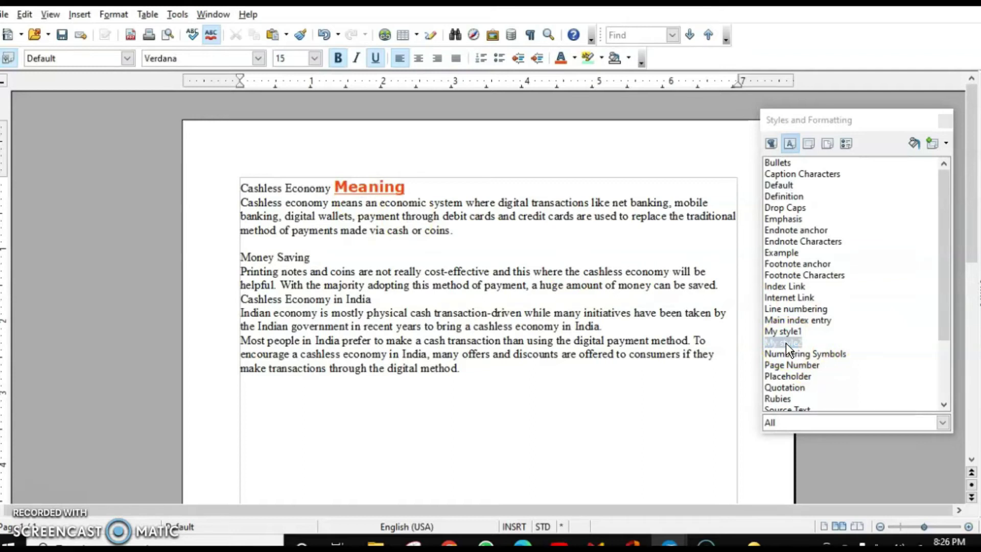
{"action": "key", "text": "ctrl+z"}
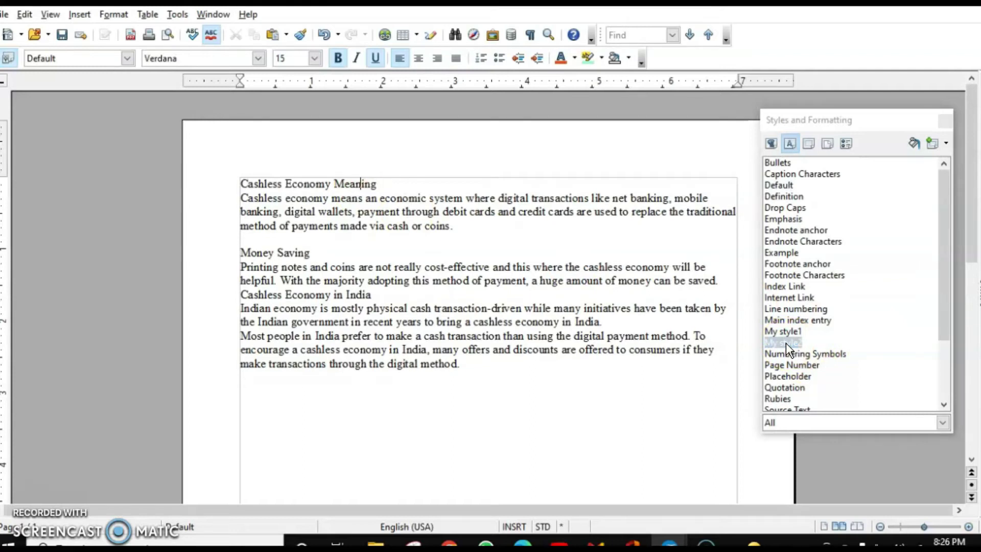
{"action": "left_click", "coordinate": [279, 180]}
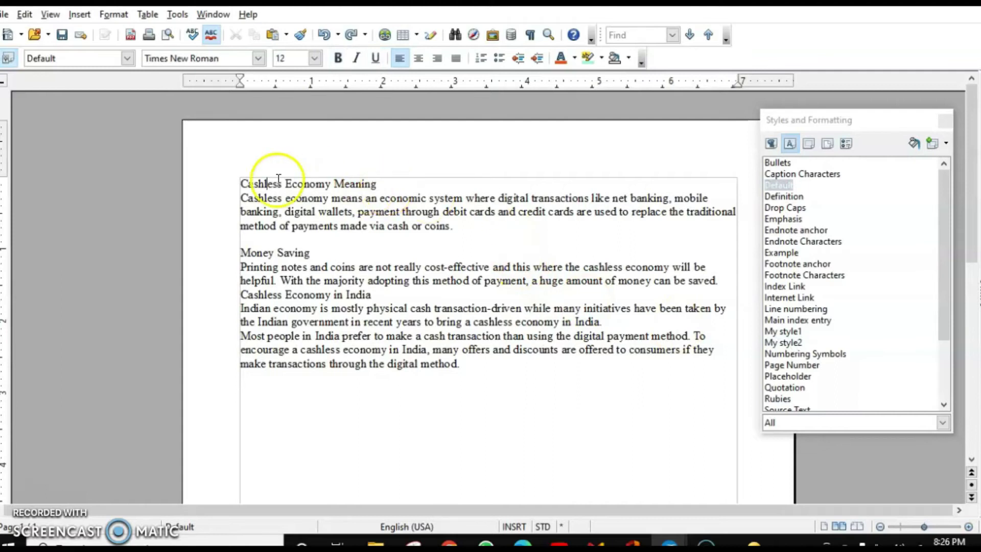
{"action": "triple_click", "coordinate": [279, 180]}
Apply My style2 to the title and the Frame style to the orange payment image.
{"action": "double_click", "coordinate": [777, 342]}
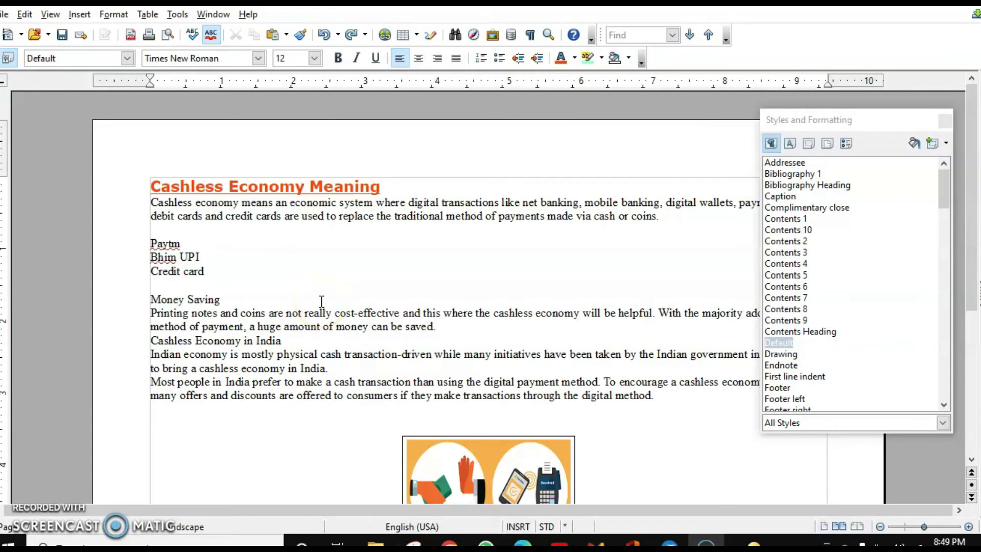
{"action": "left_click", "coordinate": [819, 147]}
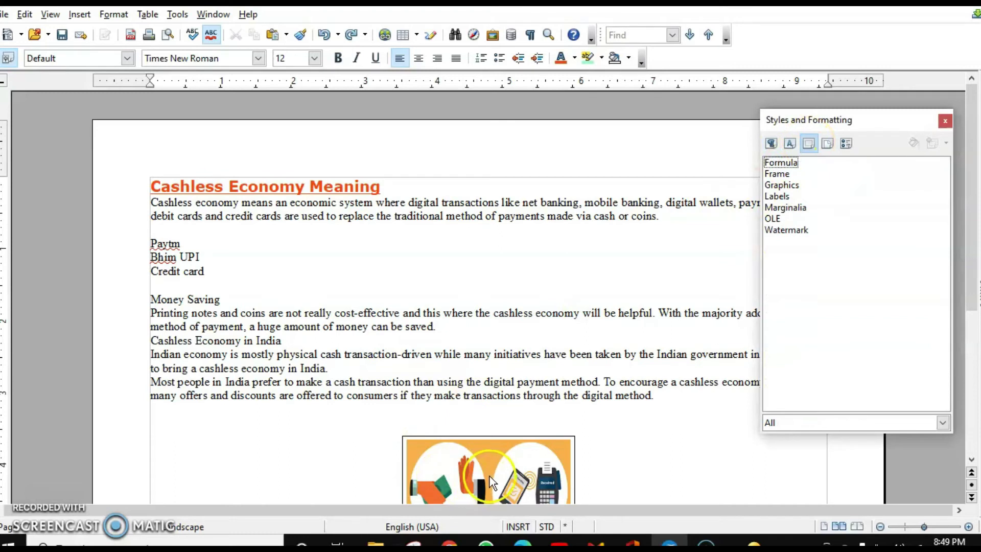
{"action": "scroll", "coordinate": [489, 476], "scroll_direction": "down", "scroll_amount": 3}
{"action": "left_click", "coordinate": [495, 415]}
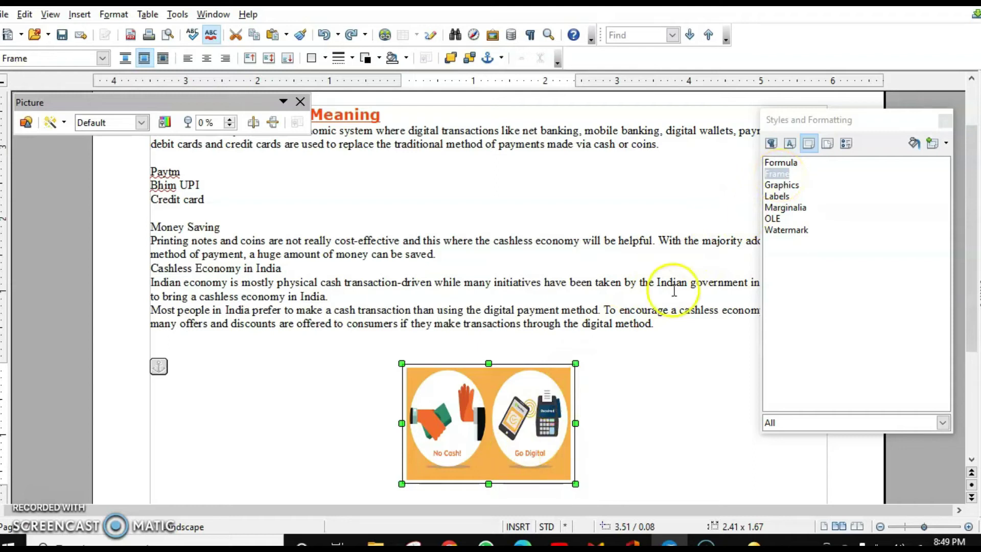
{"action": "double_click", "coordinate": [777, 178]}
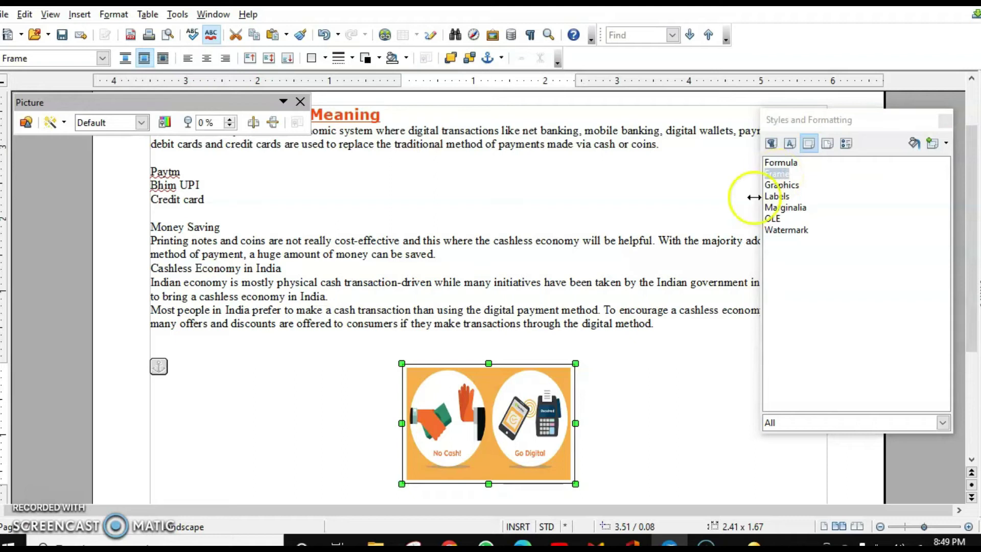
{"action": "left_click", "coordinate": [649, 442]}
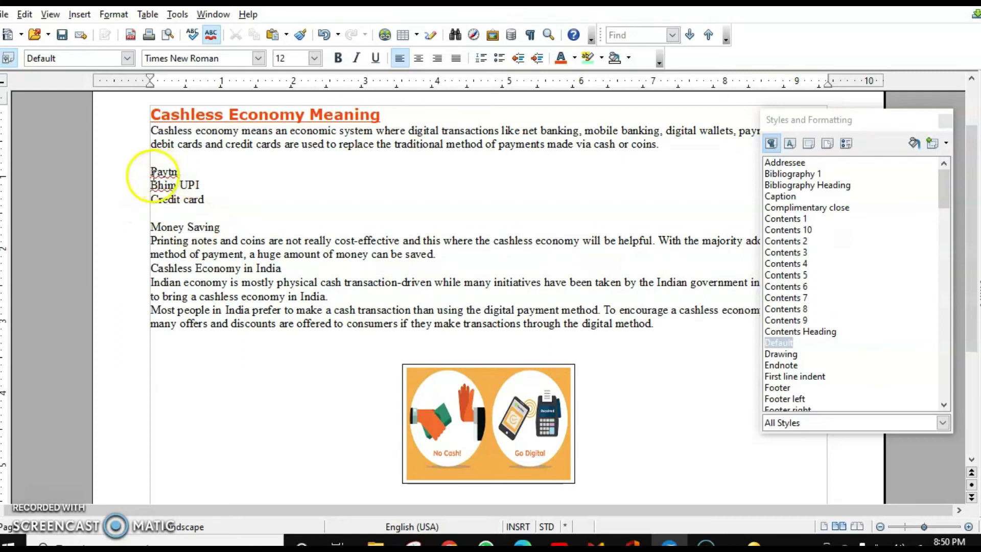
Select the Paytm, Bhim UPI and Credit card lines and try List 1–5 and Numbering 5.
{"action": "left_click_drag", "start_coordinate": [135, 171], "coordinate": [202, 209]}
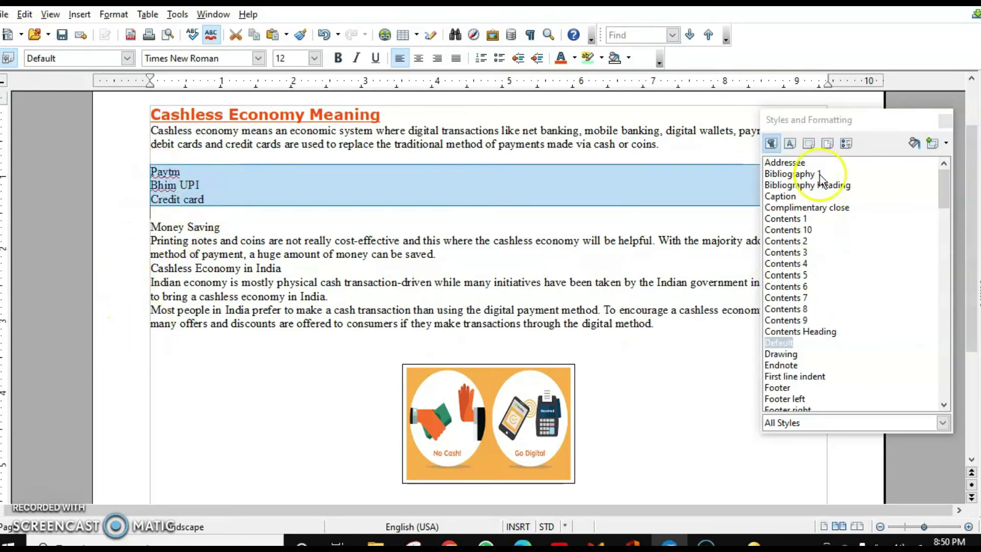
{"action": "left_click", "coordinate": [847, 144]}
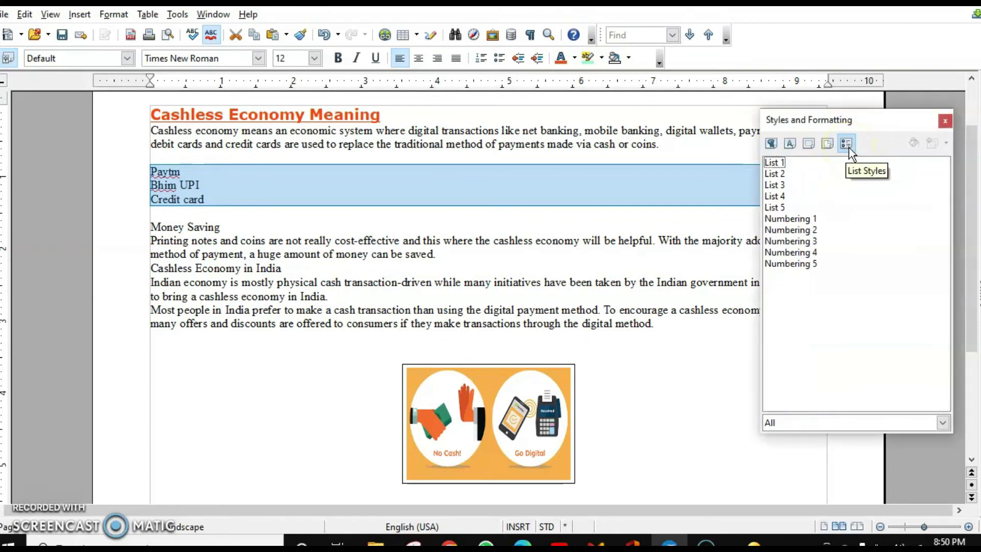
{"action": "double_click", "coordinate": [777, 163]}
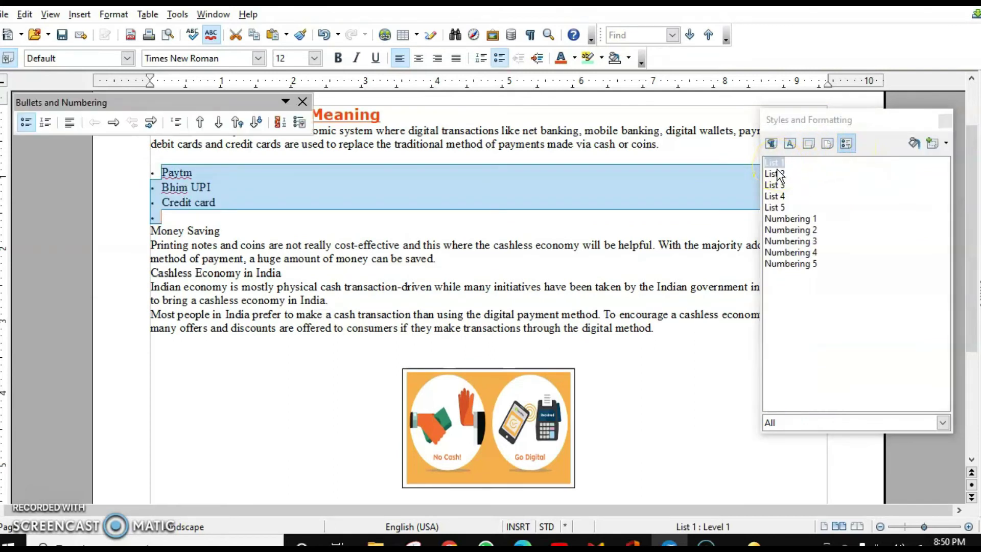
{"action": "double_click", "coordinate": [777, 175]}
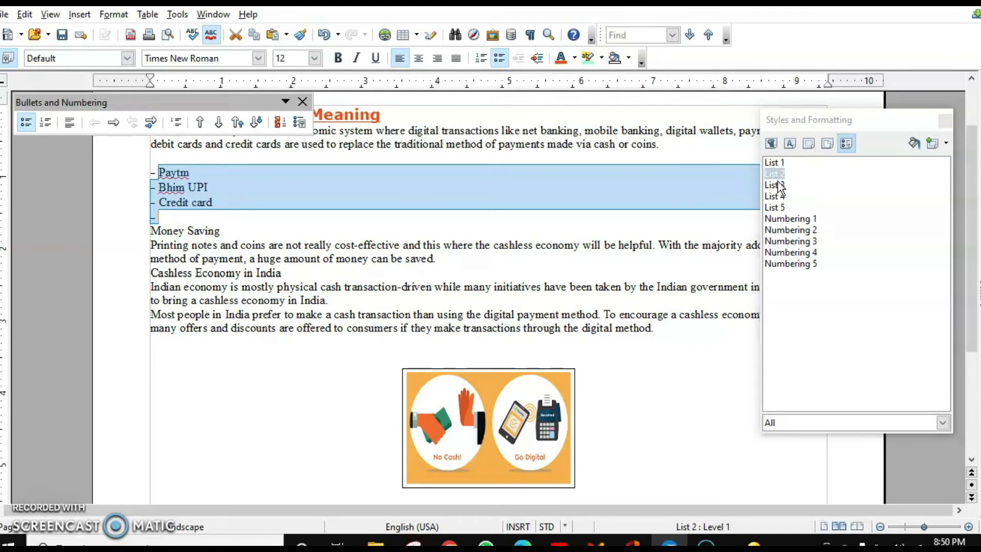
{"action": "double_click", "coordinate": [777, 185]}
{"action": "double_click", "coordinate": [776, 196]}
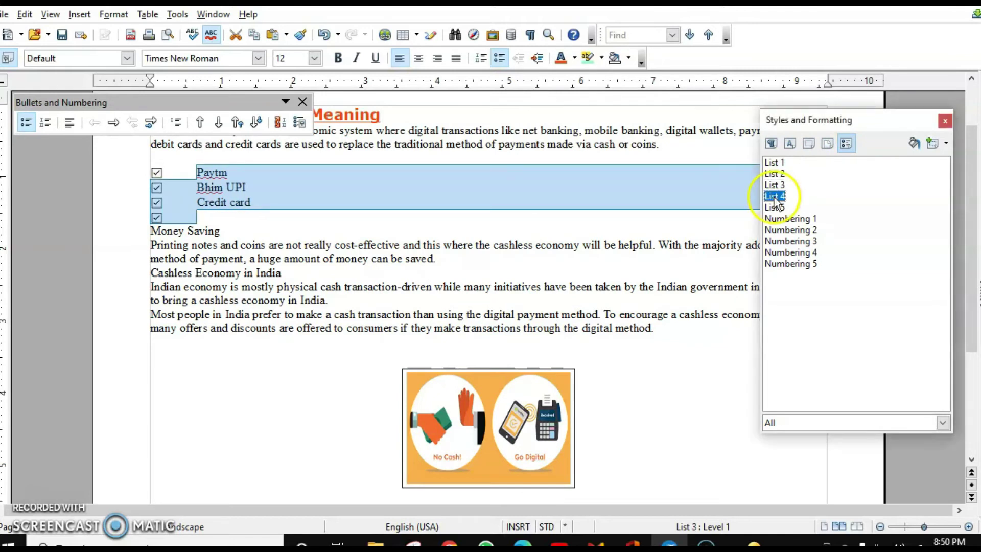
{"action": "left_click", "coordinate": [774, 207]}
{"action": "double_click", "coordinate": [775, 208]}
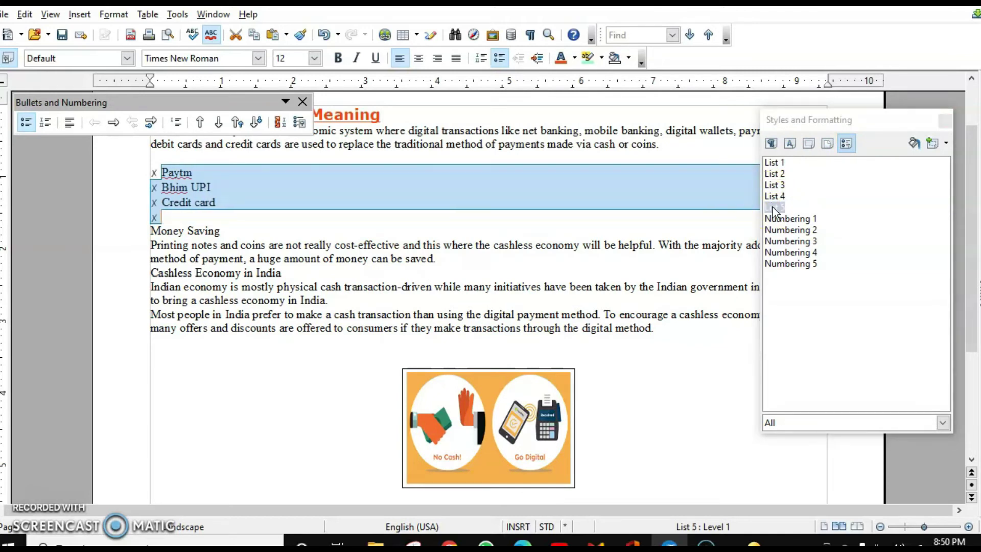
{"action": "double_click", "coordinate": [782, 264]}
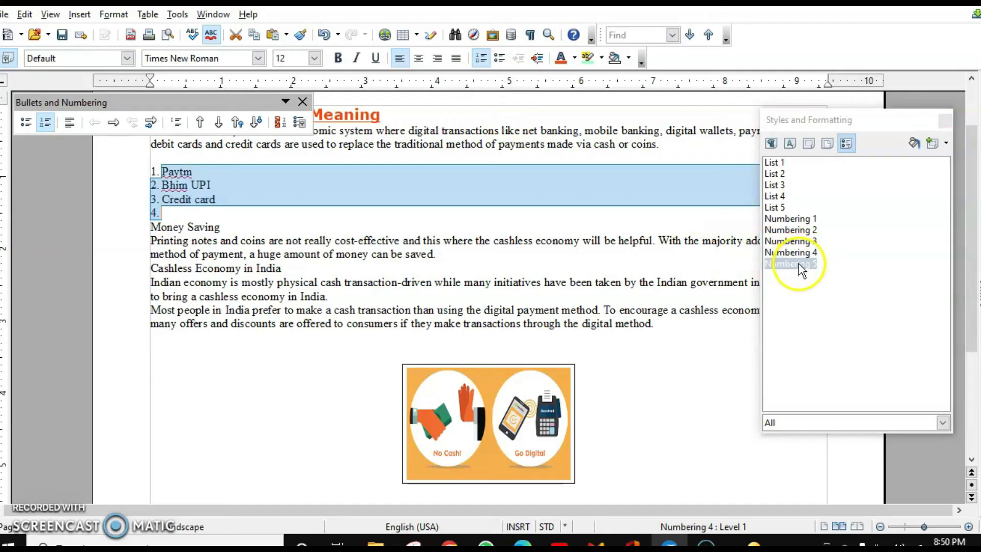
Settle on the List 3 checkbox style for the three payment items.
{"action": "left_click", "coordinate": [776, 175]}
{"action": "double_click", "coordinate": [774, 185]}
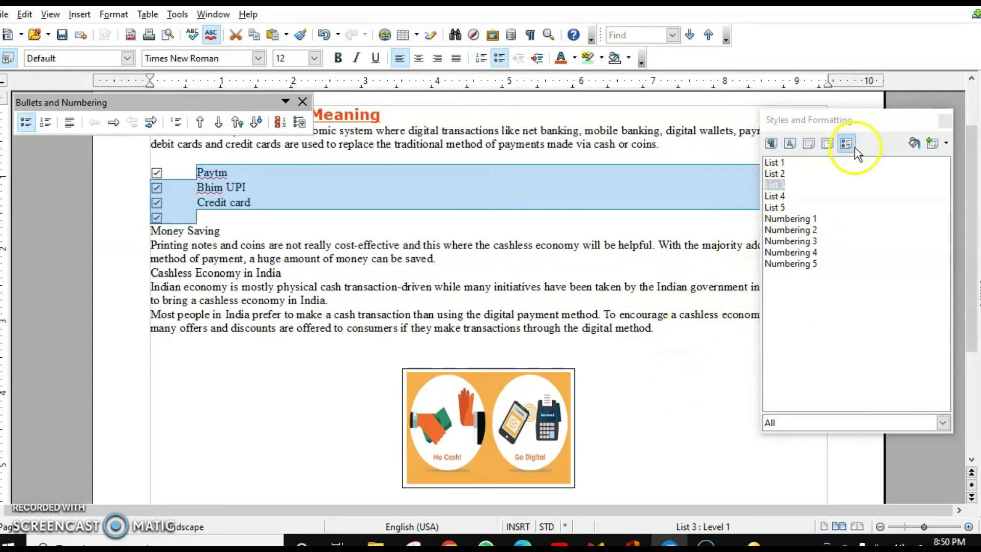
{"action": "left_click", "coordinate": [828, 147]}
{"action": "left_click", "coordinate": [828, 146]}
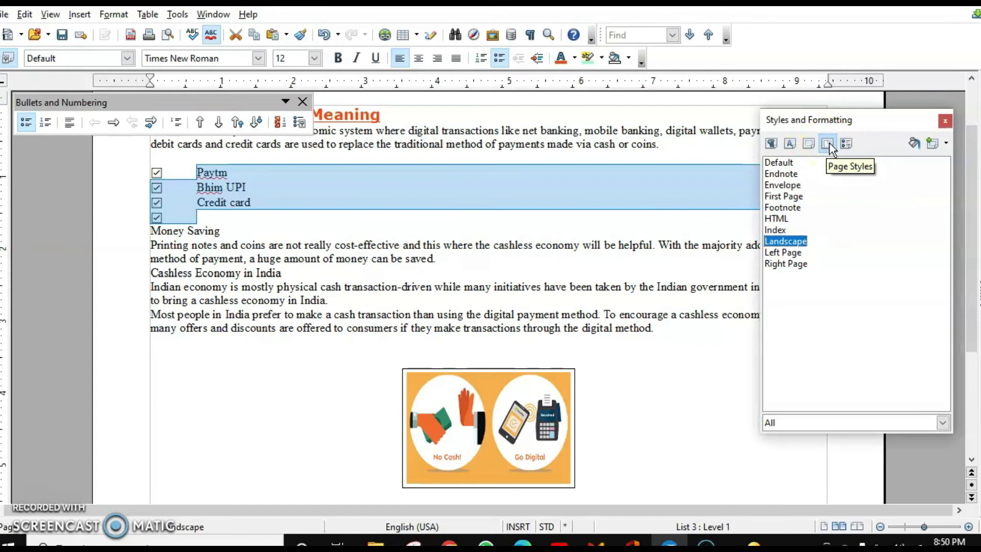
Apply the Envelope page style, then Default, and finally leave the page in Landscape.
{"action": "double_click", "coordinate": [785, 186]}
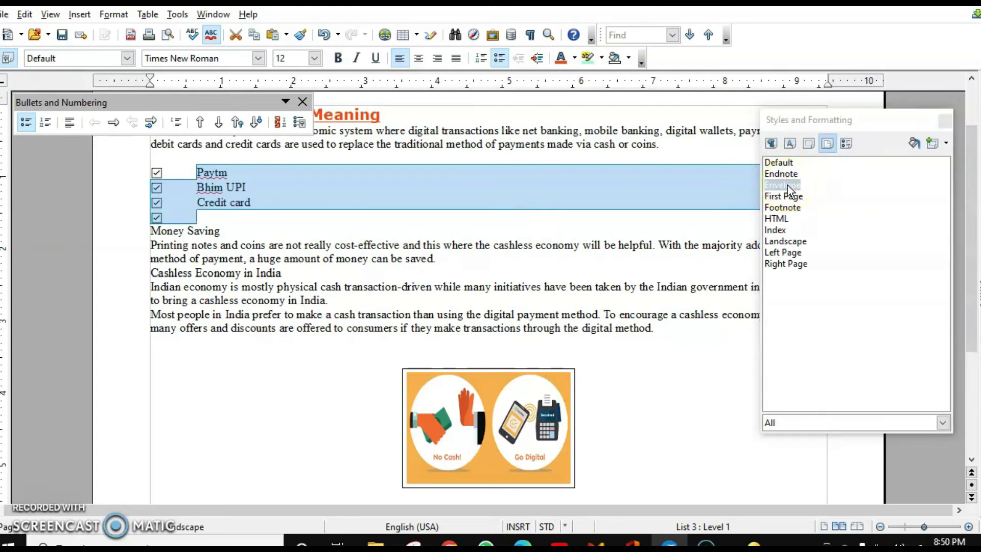
{"action": "left_click", "coordinate": [641, 368]}
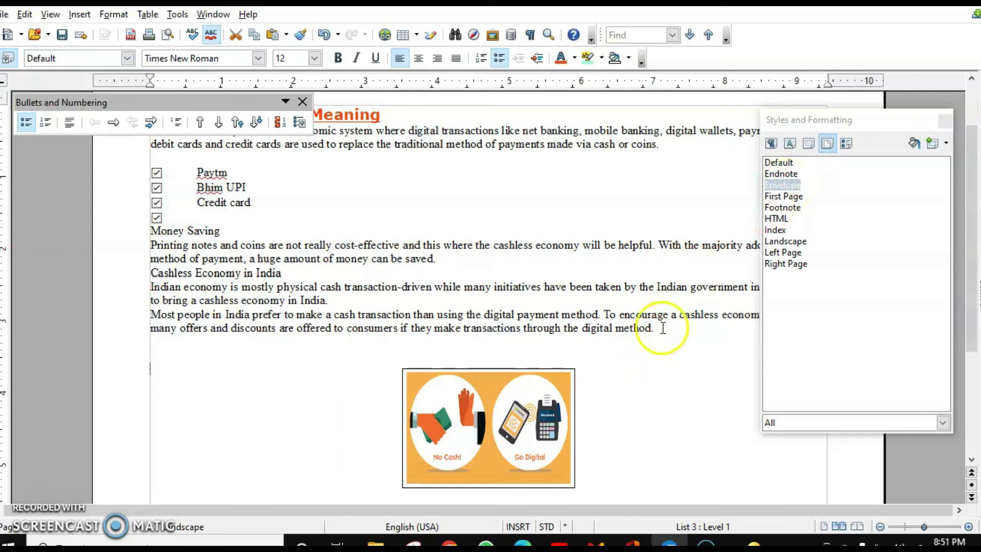
{"action": "double_click", "coordinate": [780, 189]}
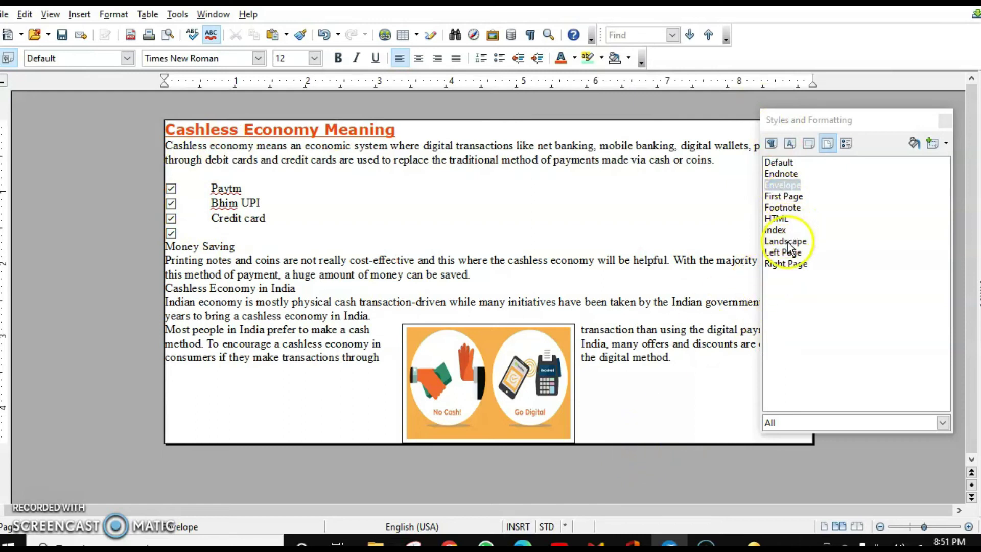
{"action": "double_click", "coordinate": [778, 163]}
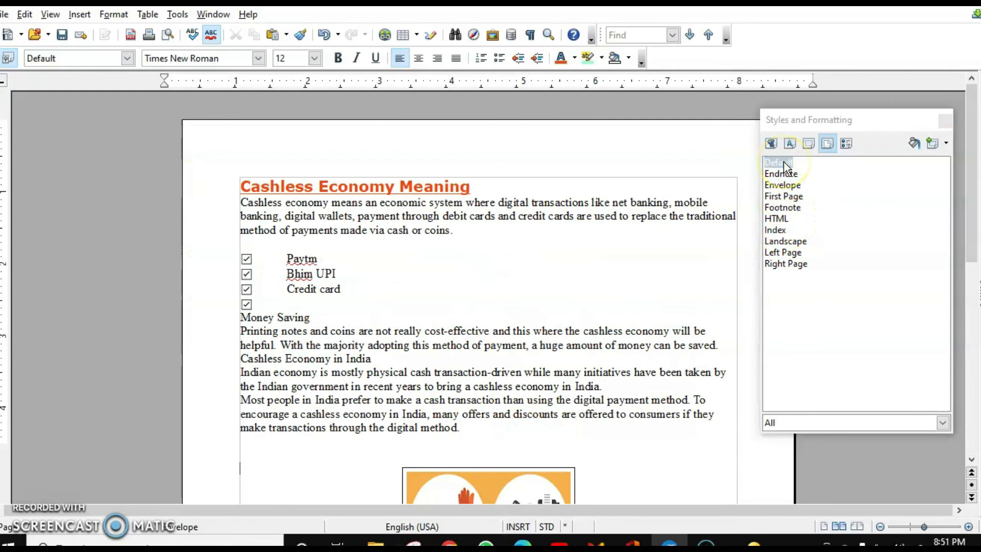
{"action": "double_click", "coordinate": [784, 241]}
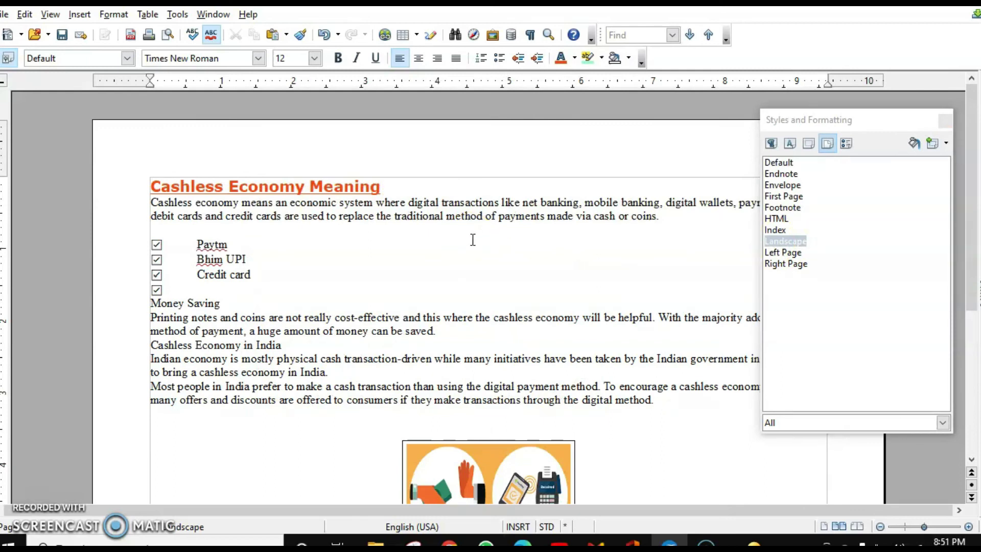
Switch the Styles and Formatting panel to the Character Styles list.
{"action": "left_click", "coordinate": [870, 102]}
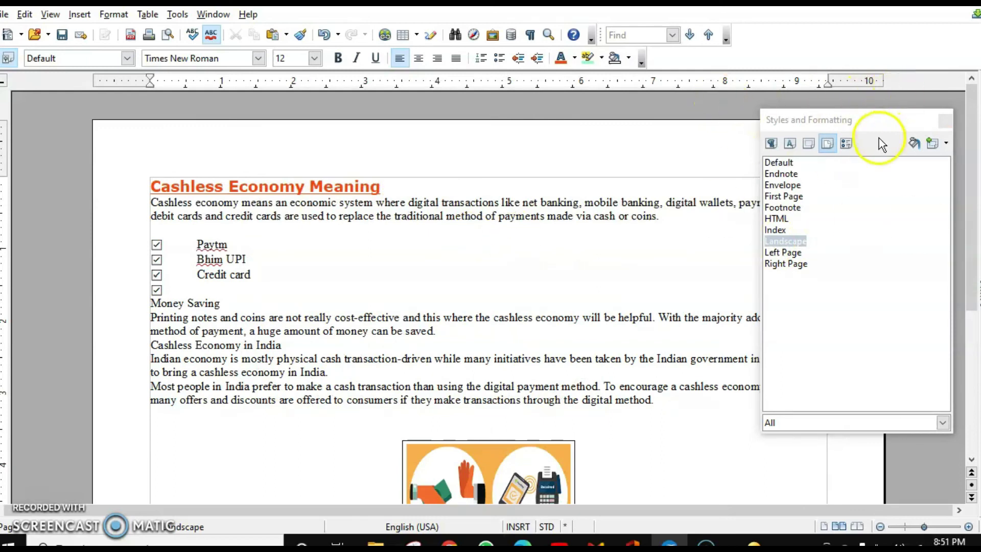